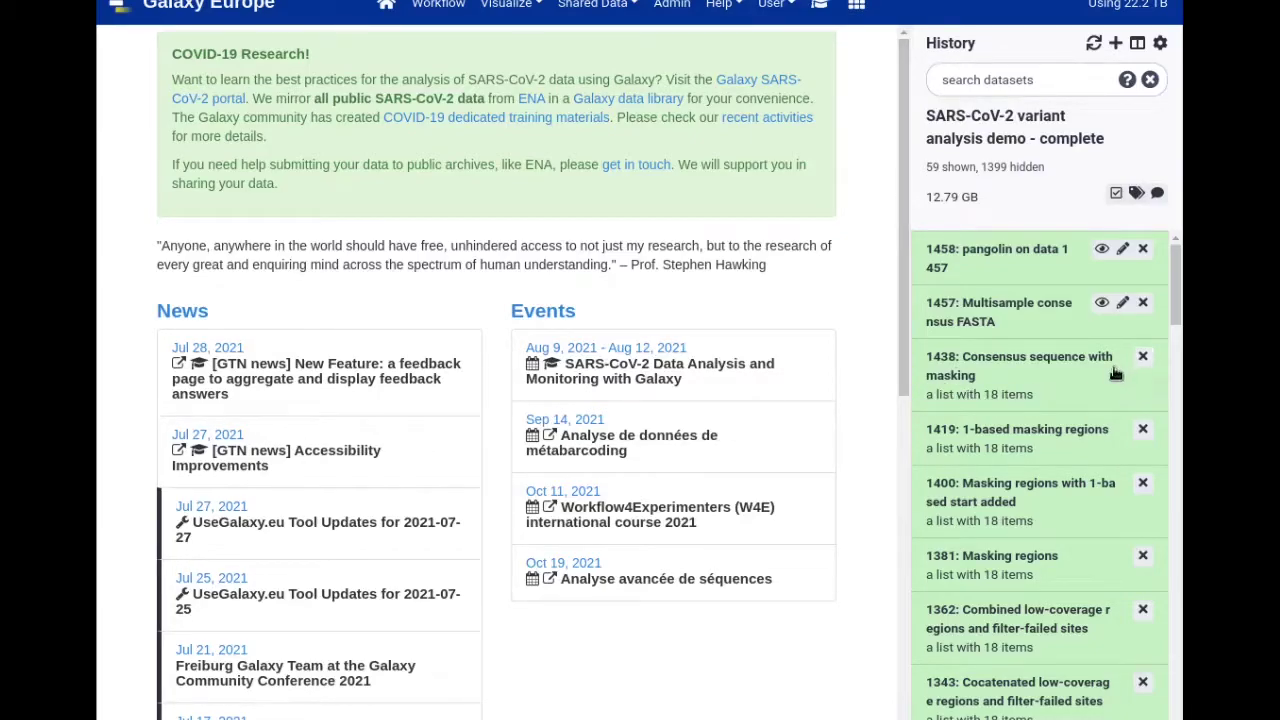
- Open the "Consensus sequence with masking" collection in the history and download it
click(1020, 368)
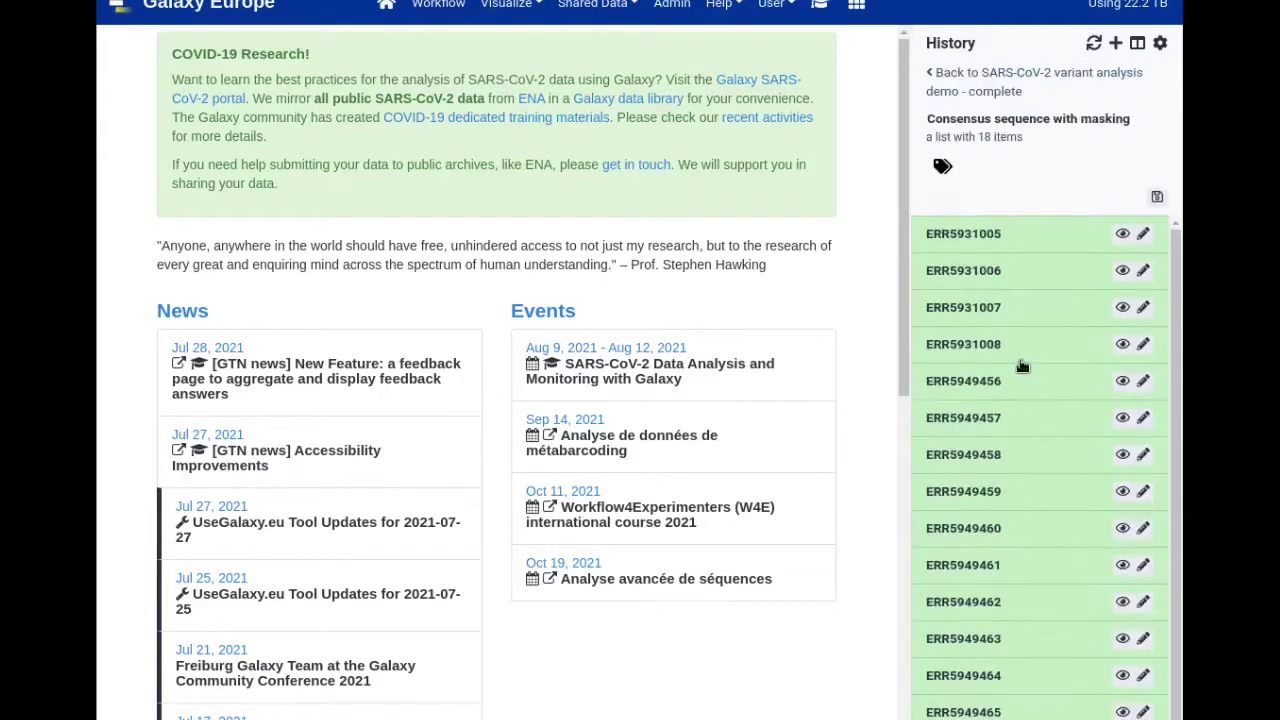
click(1157, 198)
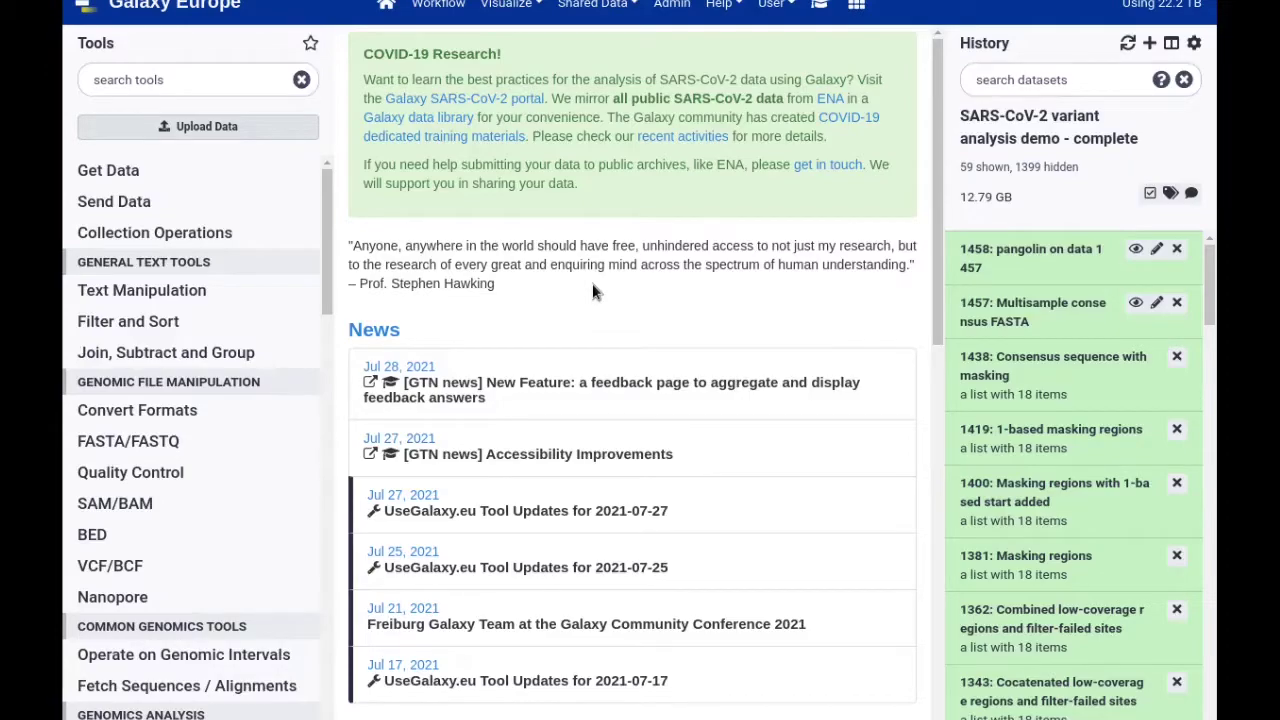
click(773, 6)
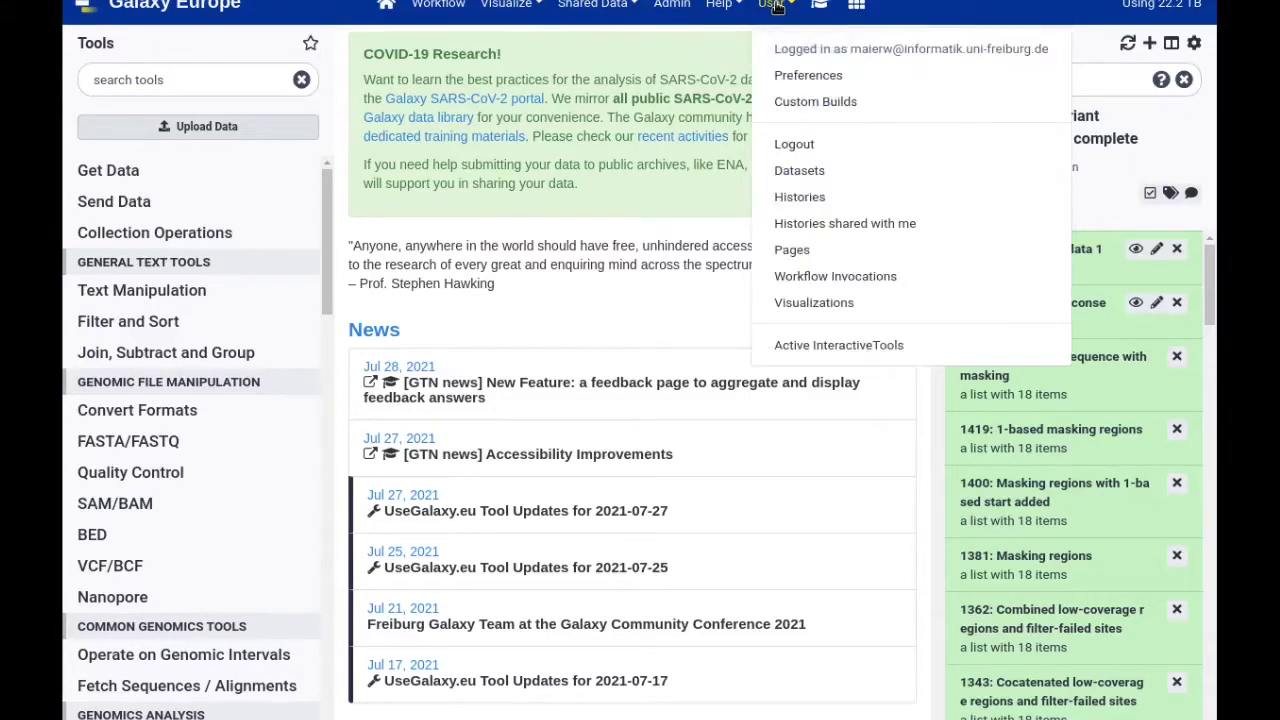
click(800, 80)
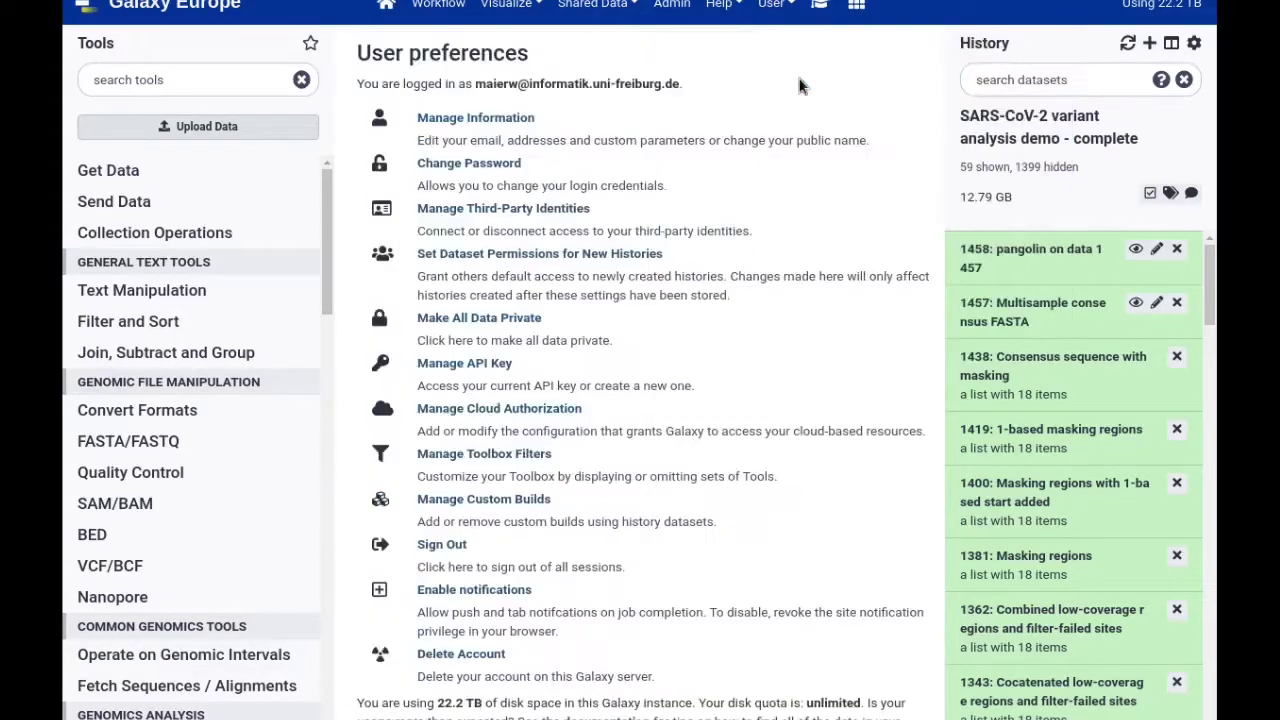
click(463, 121)
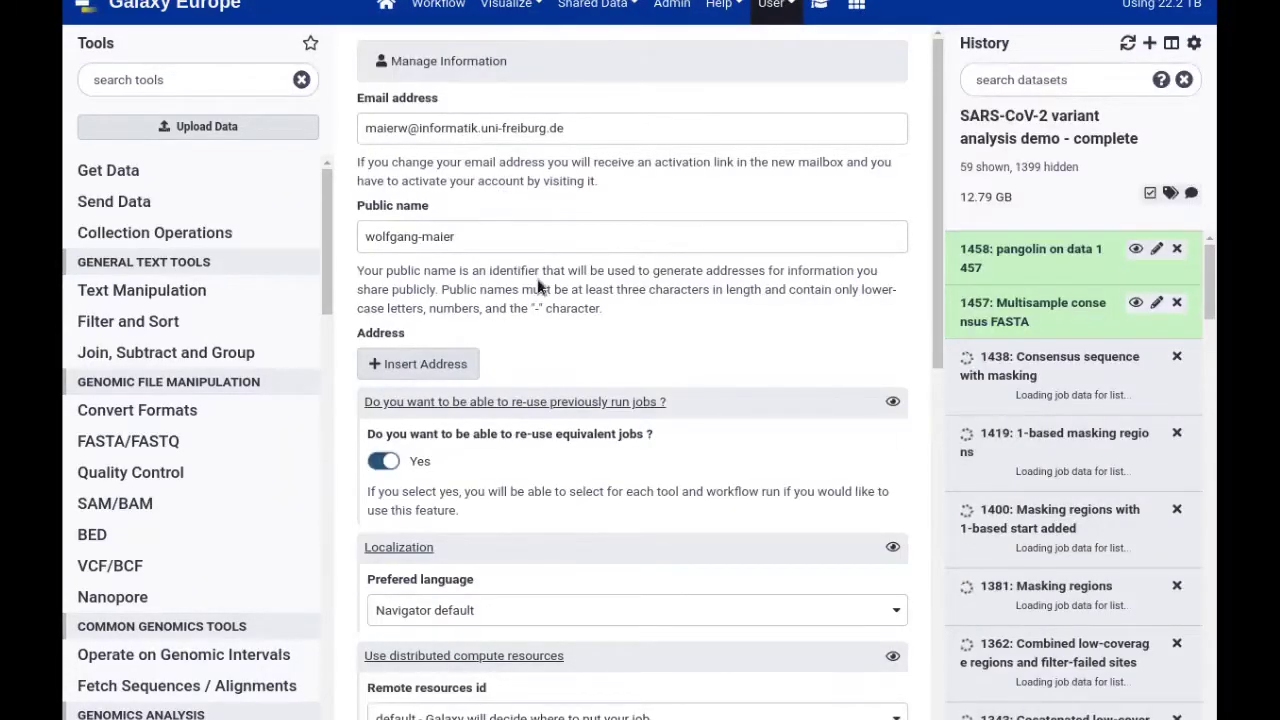
scroll(540, 300, down, 1)
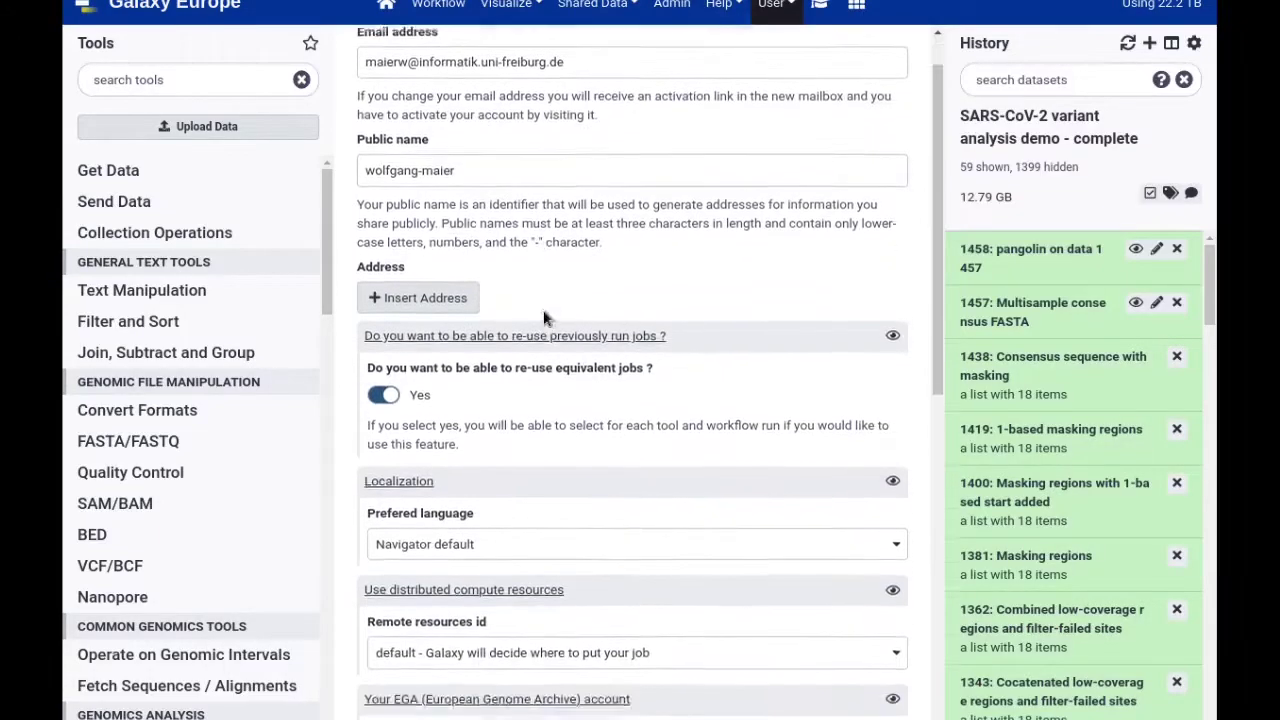
scroll(545, 317, down, 5)
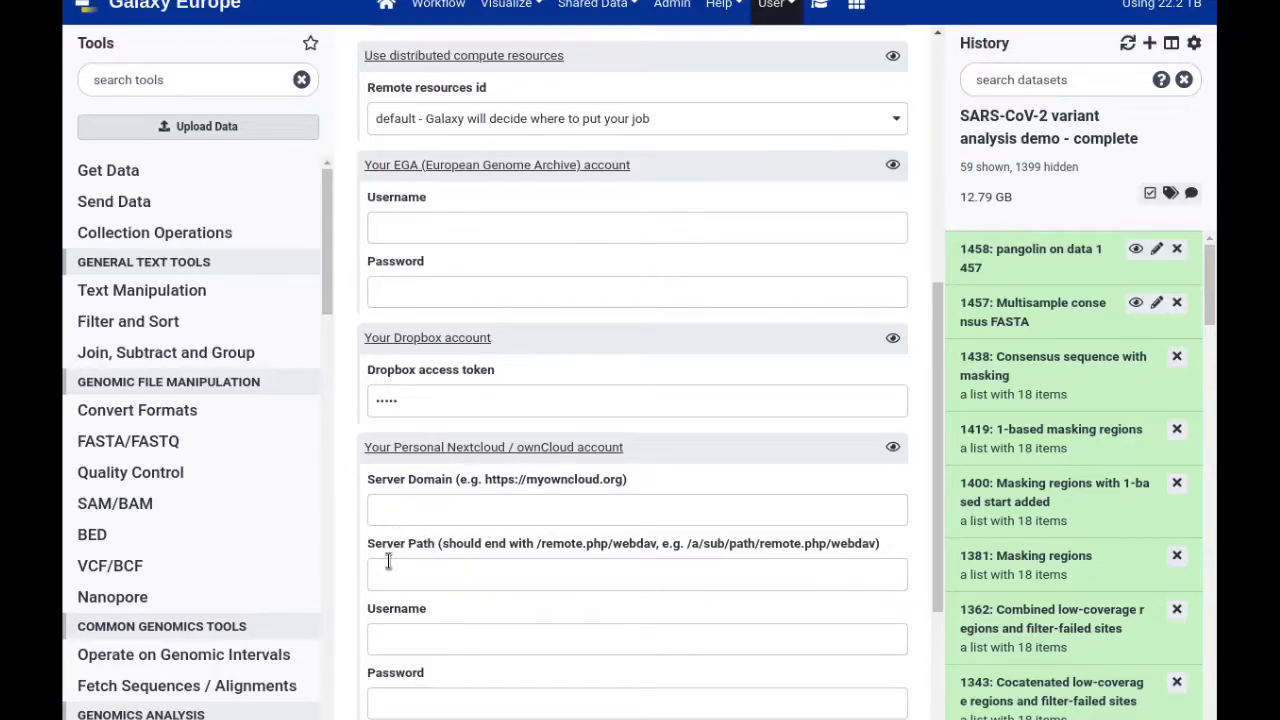
click(455, 511)
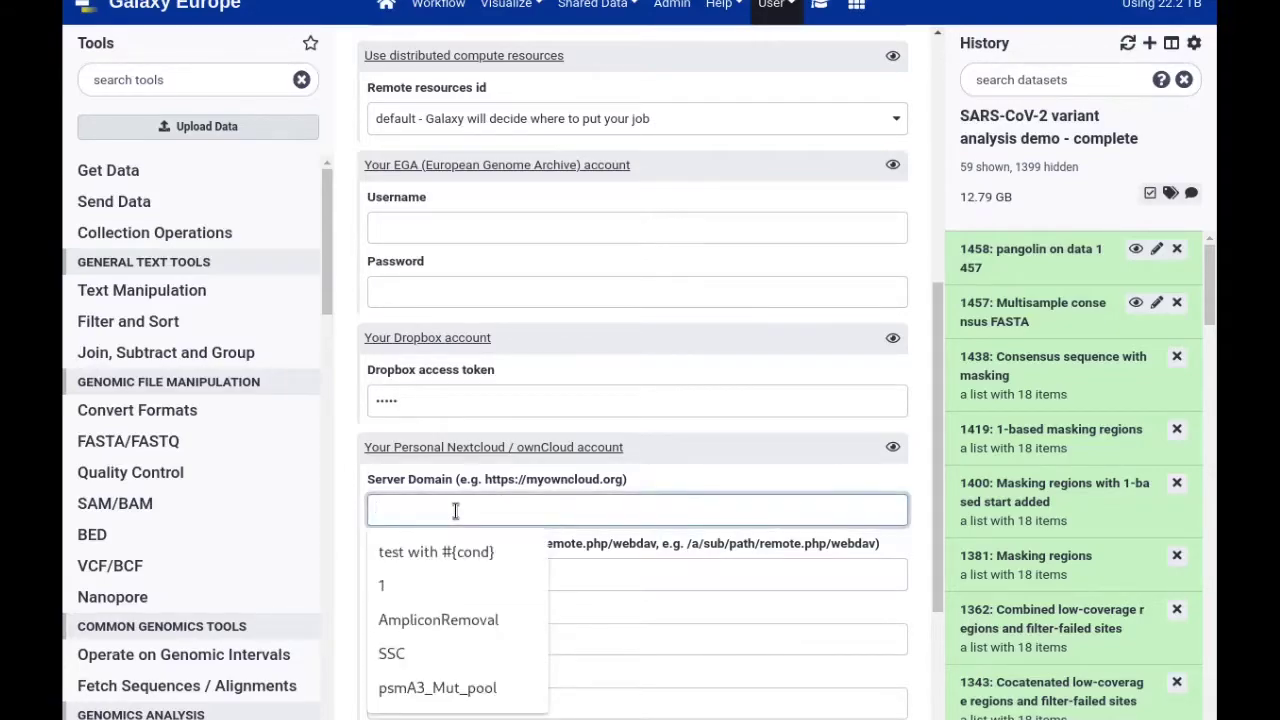
text(https://nc.informatik.uni-freiburg.de/)
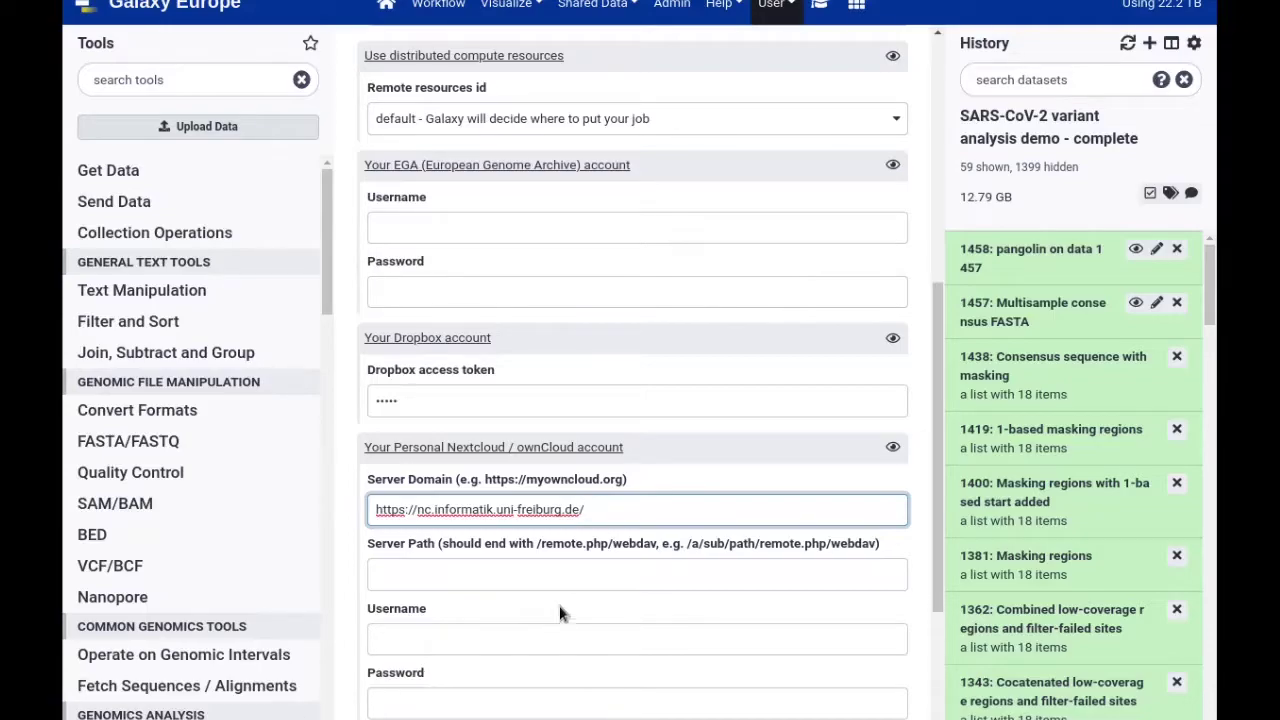
scroll(555, 605, down, 5)
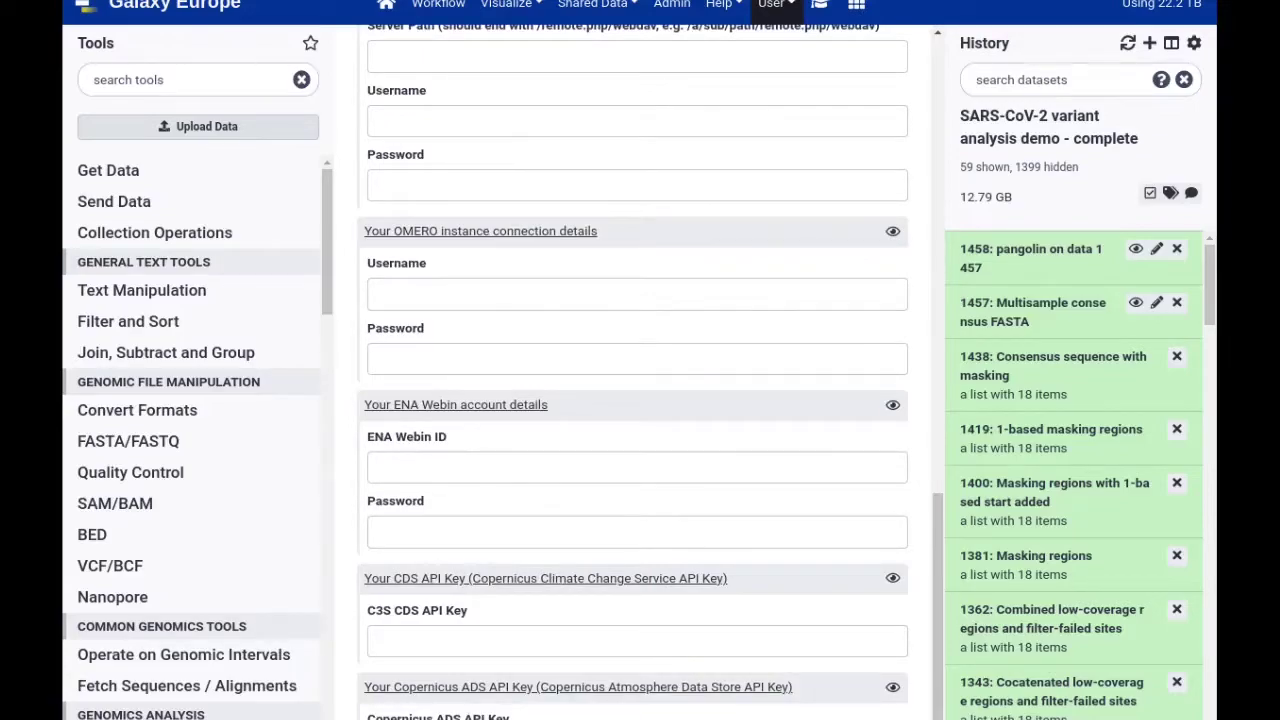
scroll(377, 510, up, 4)
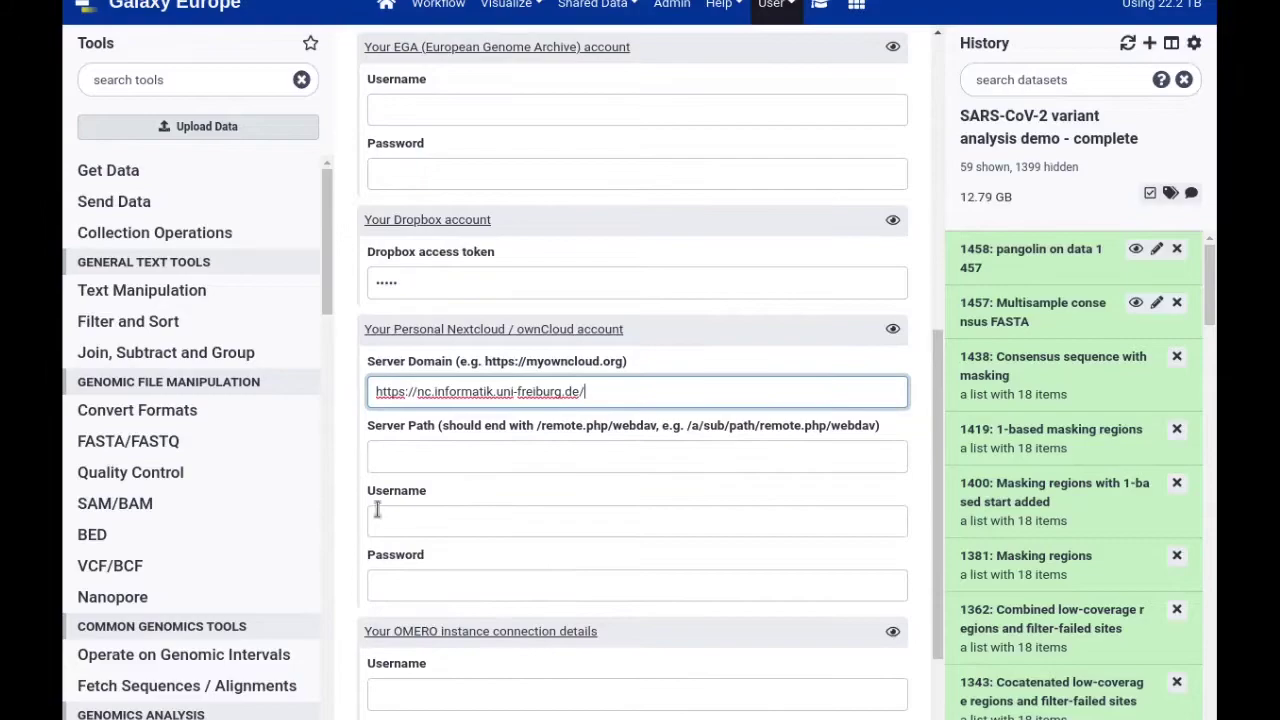
key(Return)
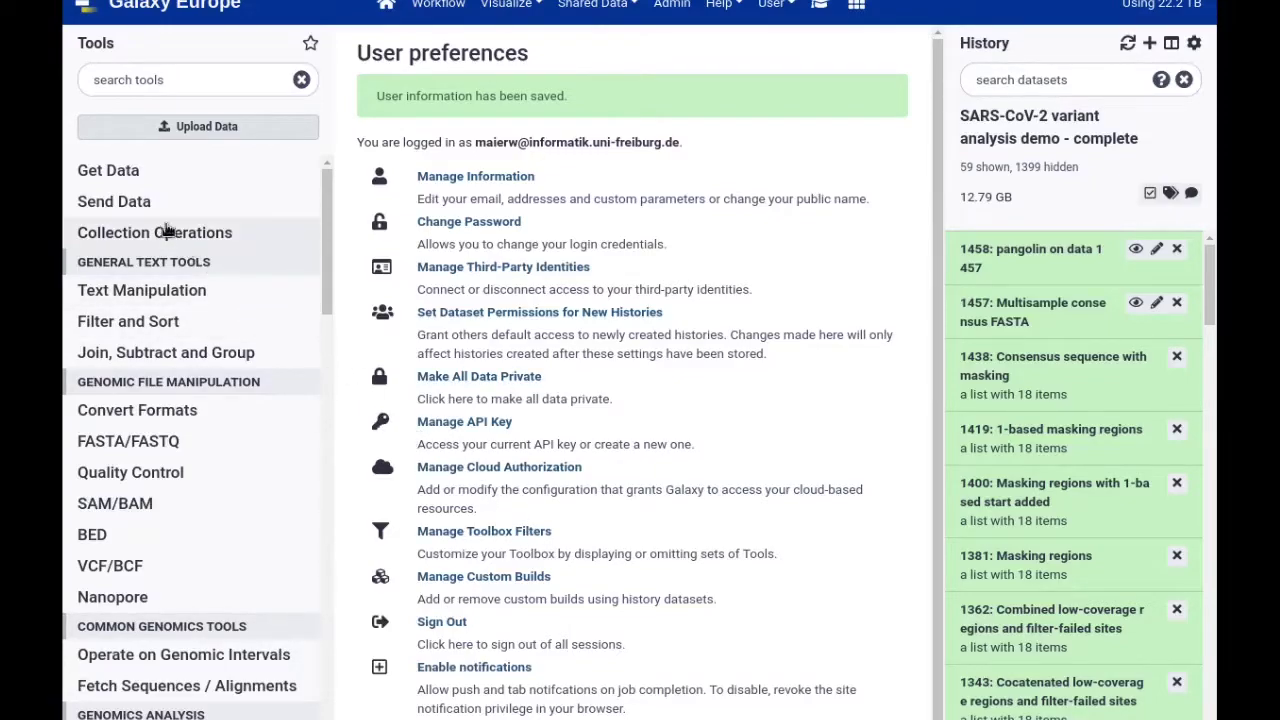
- Browse the remote upload sources to the "Galaxy workshop demo" folder in Nextcloud/ownCloud, then close the file browser
click(224, 135)
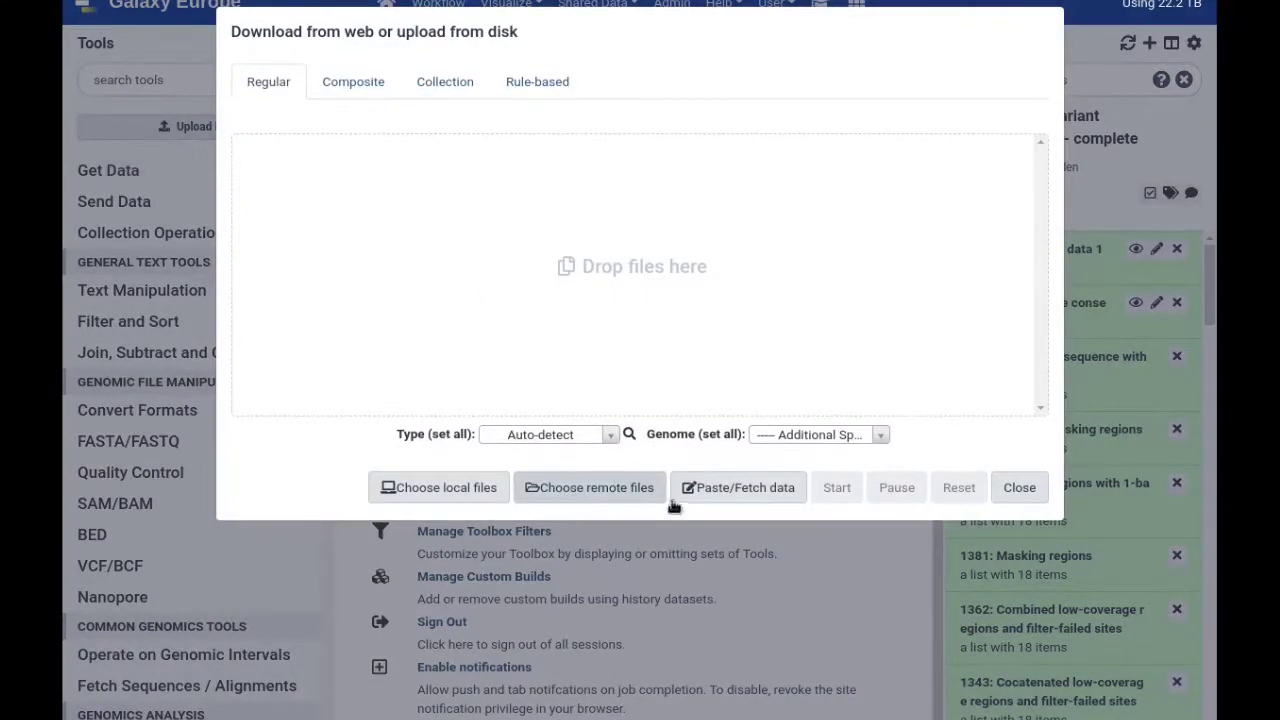
click(620, 495)
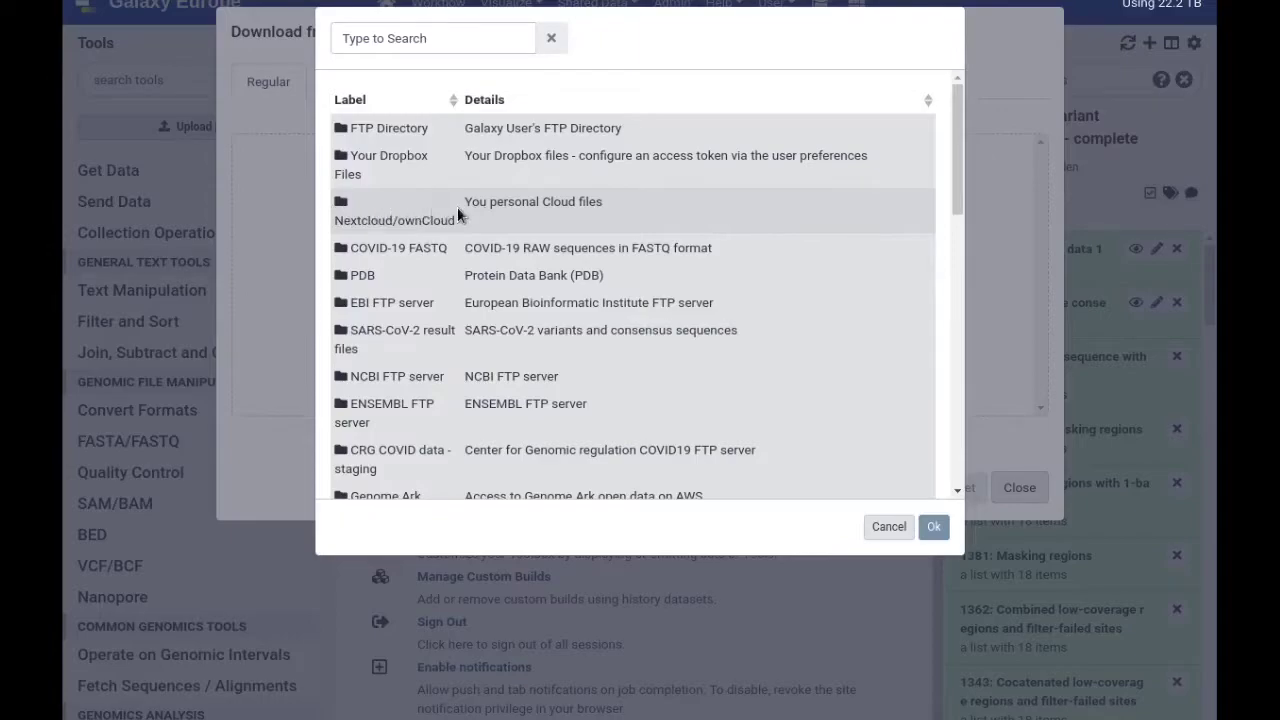
click(370, 214)
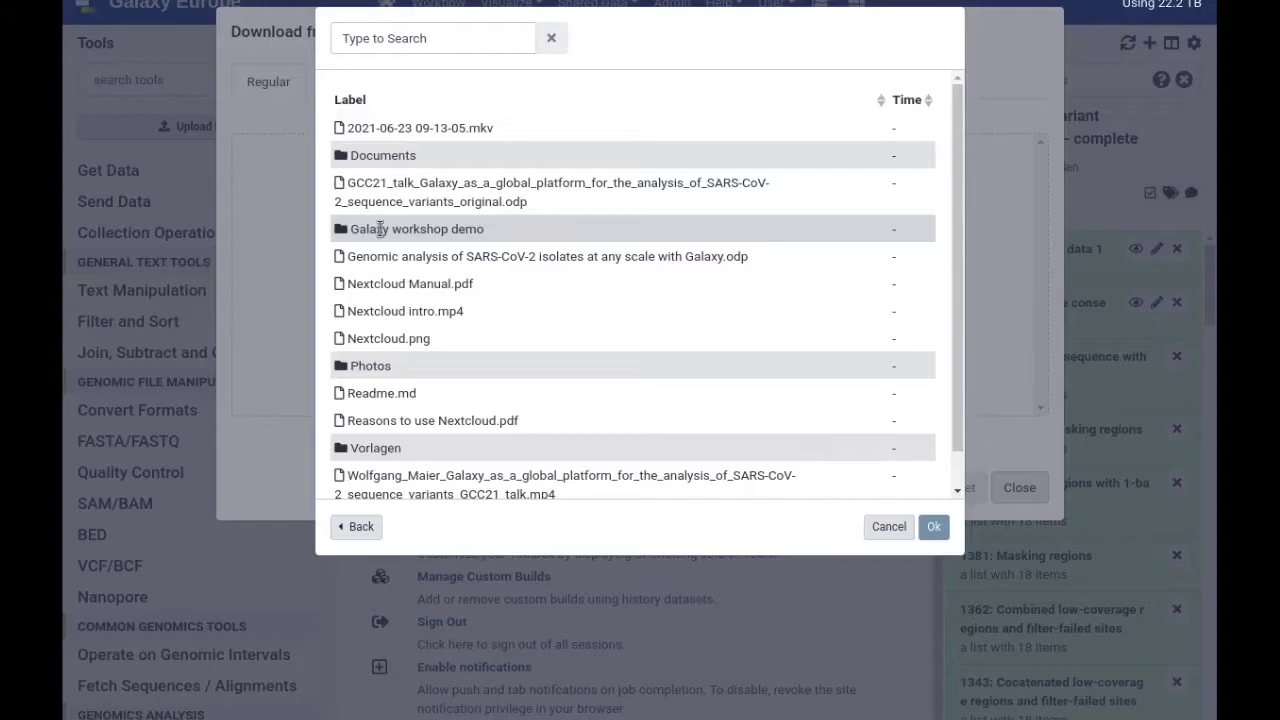
click(380, 229)
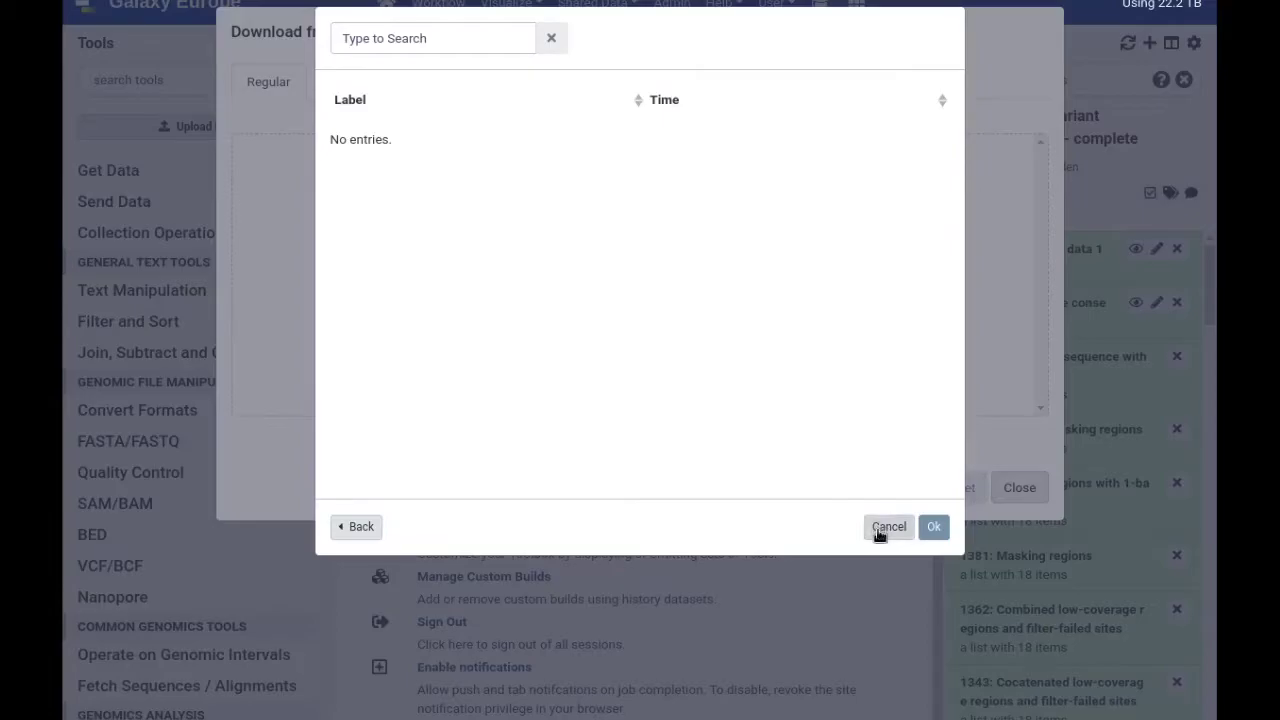
click(933, 528)
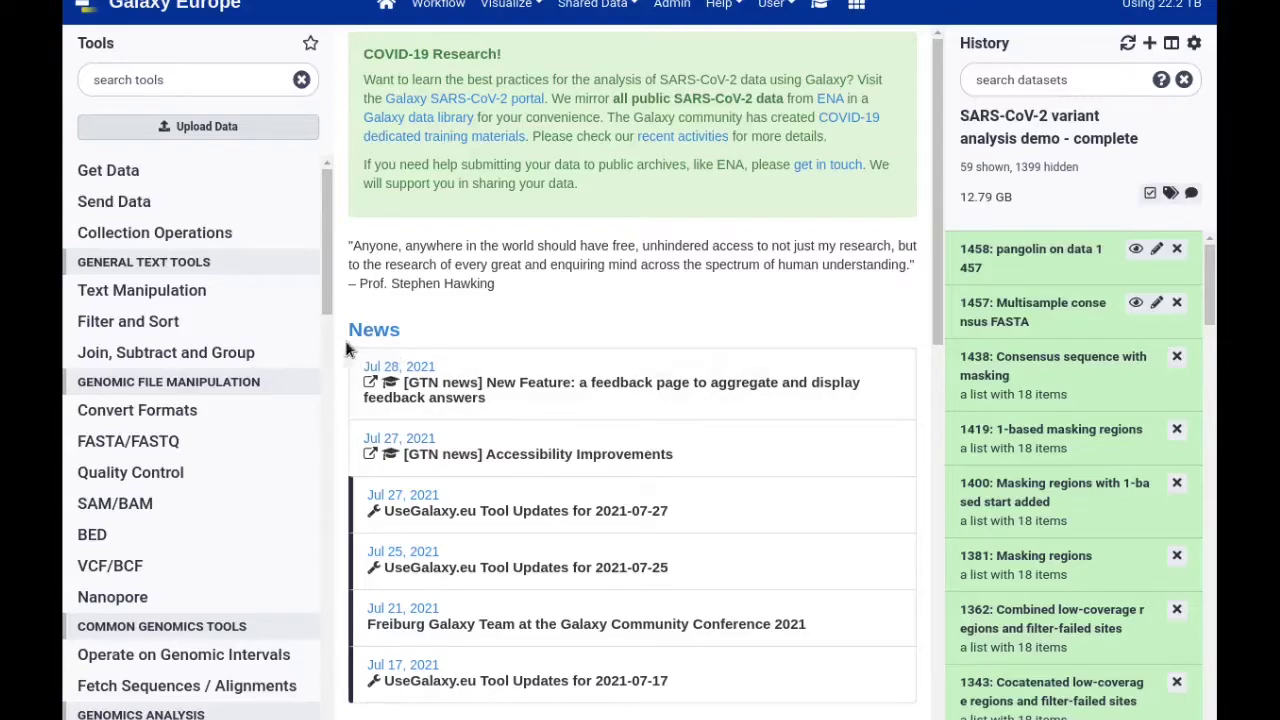
- Open the Export datasets tool and choose the collection "1438: Consensus sequence with masking" as its input
click(124, 208)
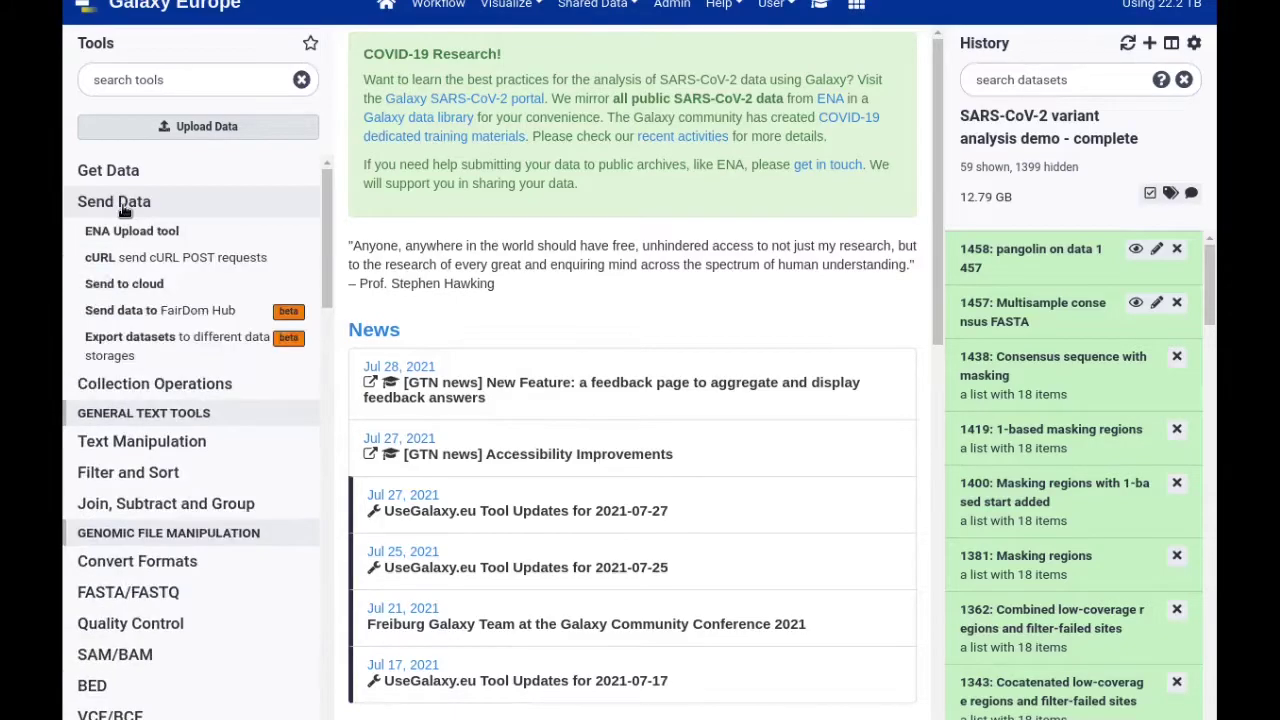
click(138, 347)
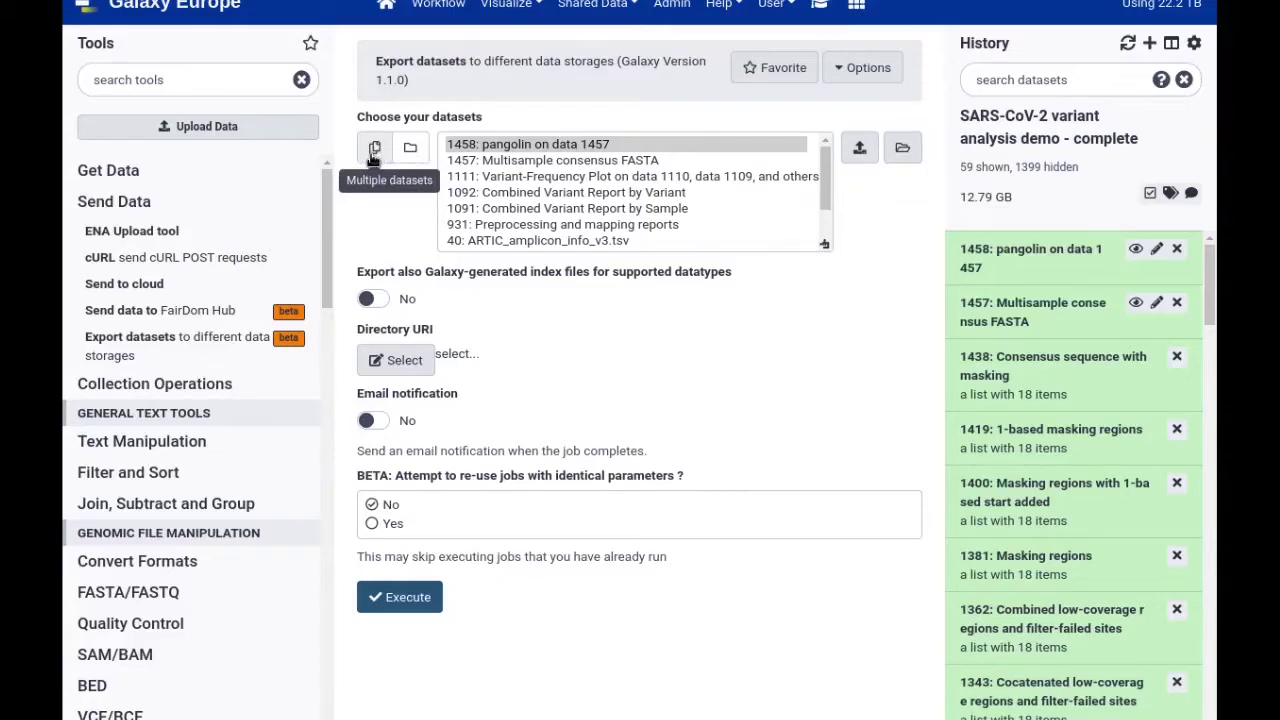
click(411, 149)
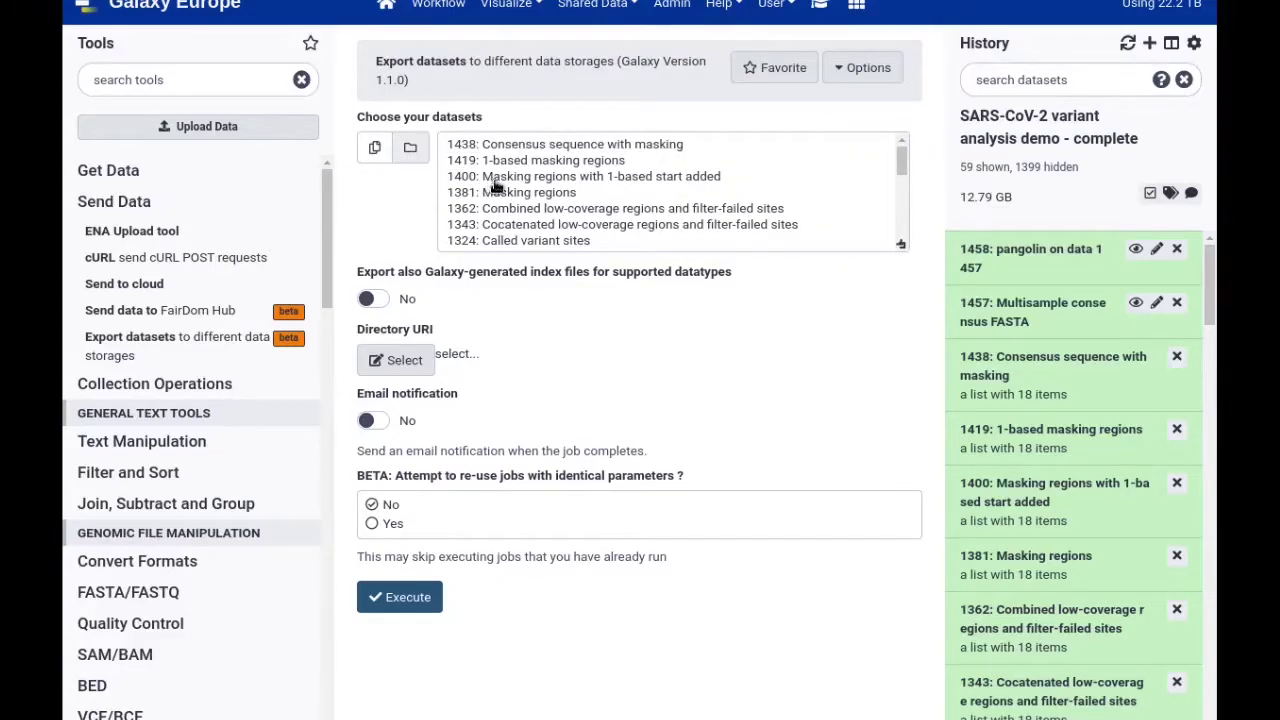
click(591, 146)
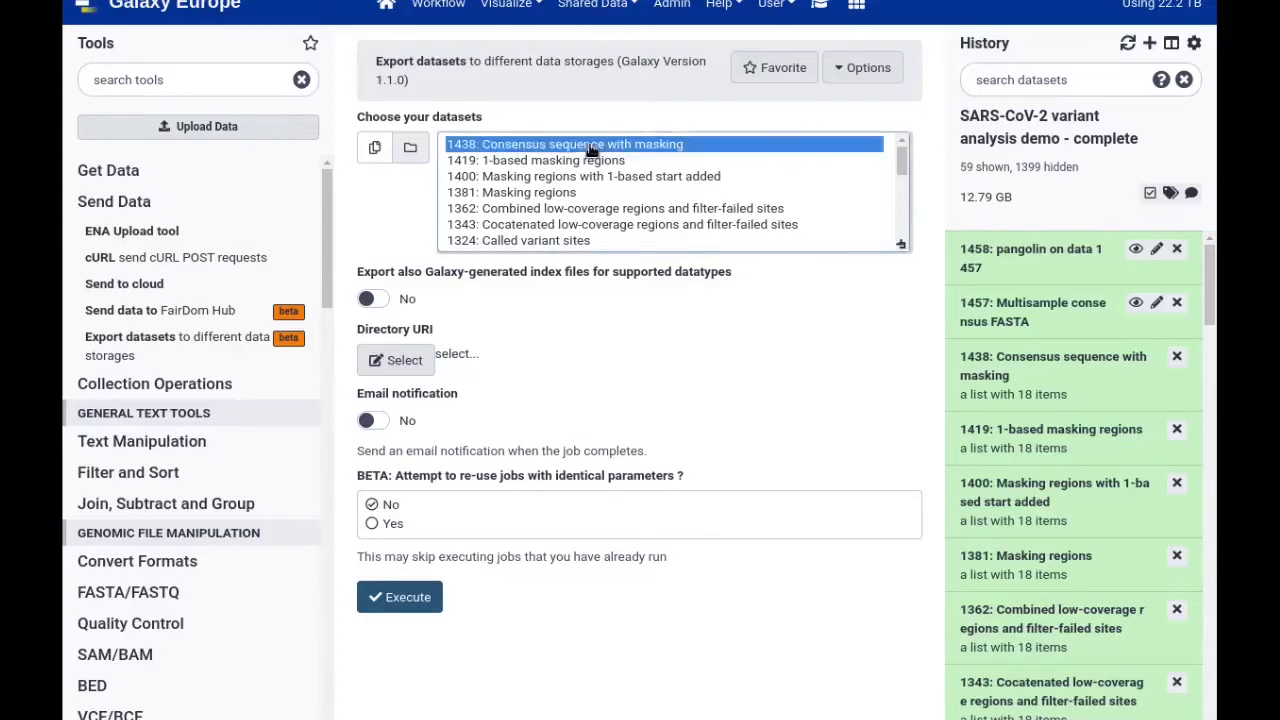
- Run the export to the Nextcloud/ownCloud folder "Galaxy workshop demo", including Galaxy-generated index files
click(401, 362)
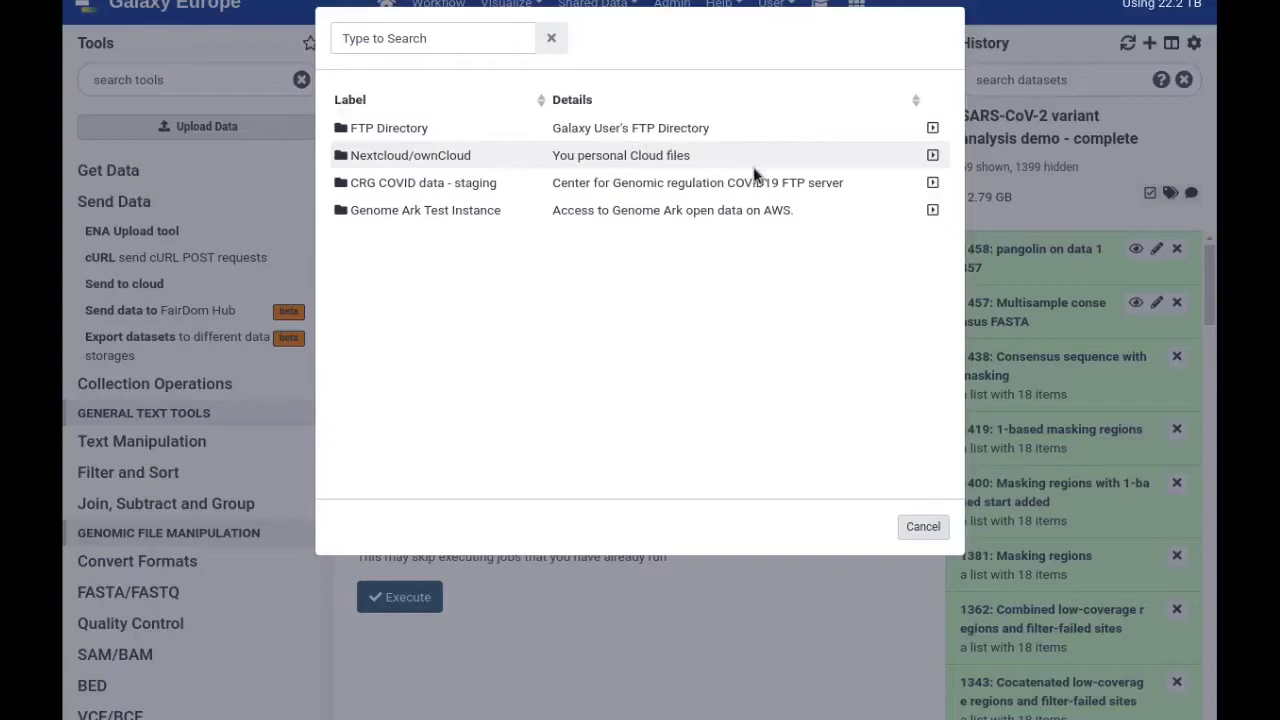
click(933, 158)
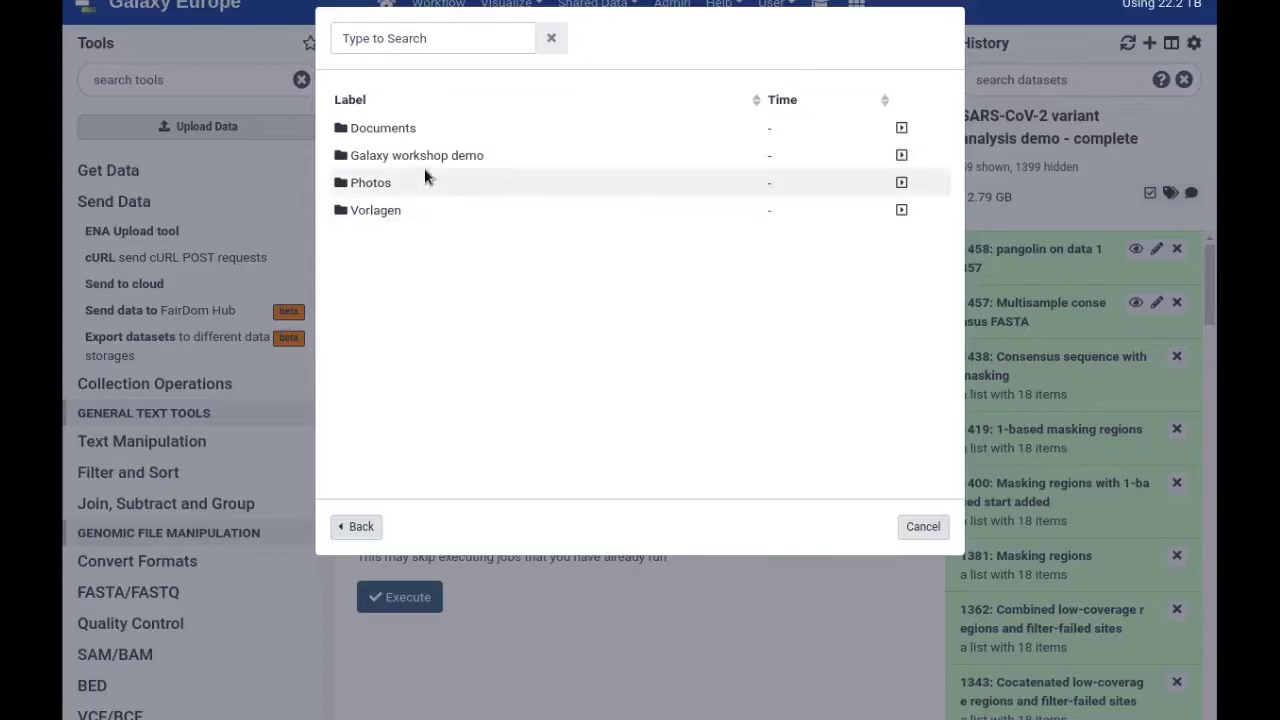
click(425, 157)
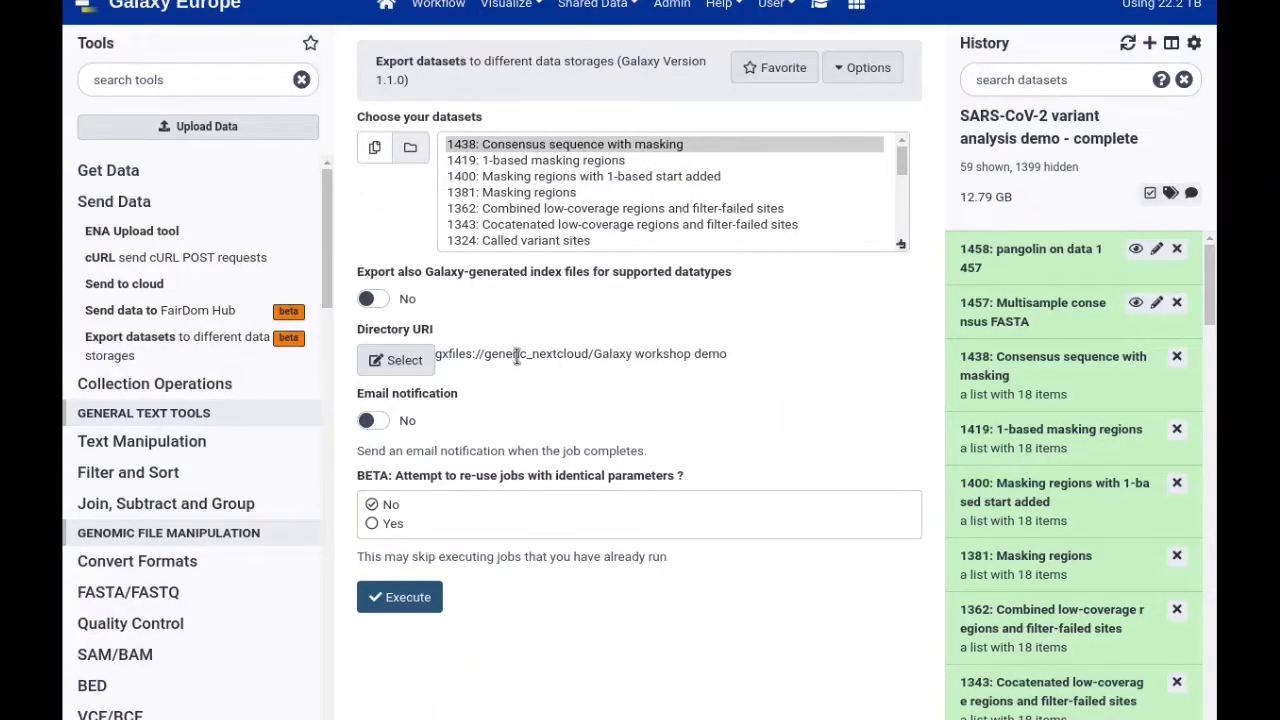
click(372, 298)
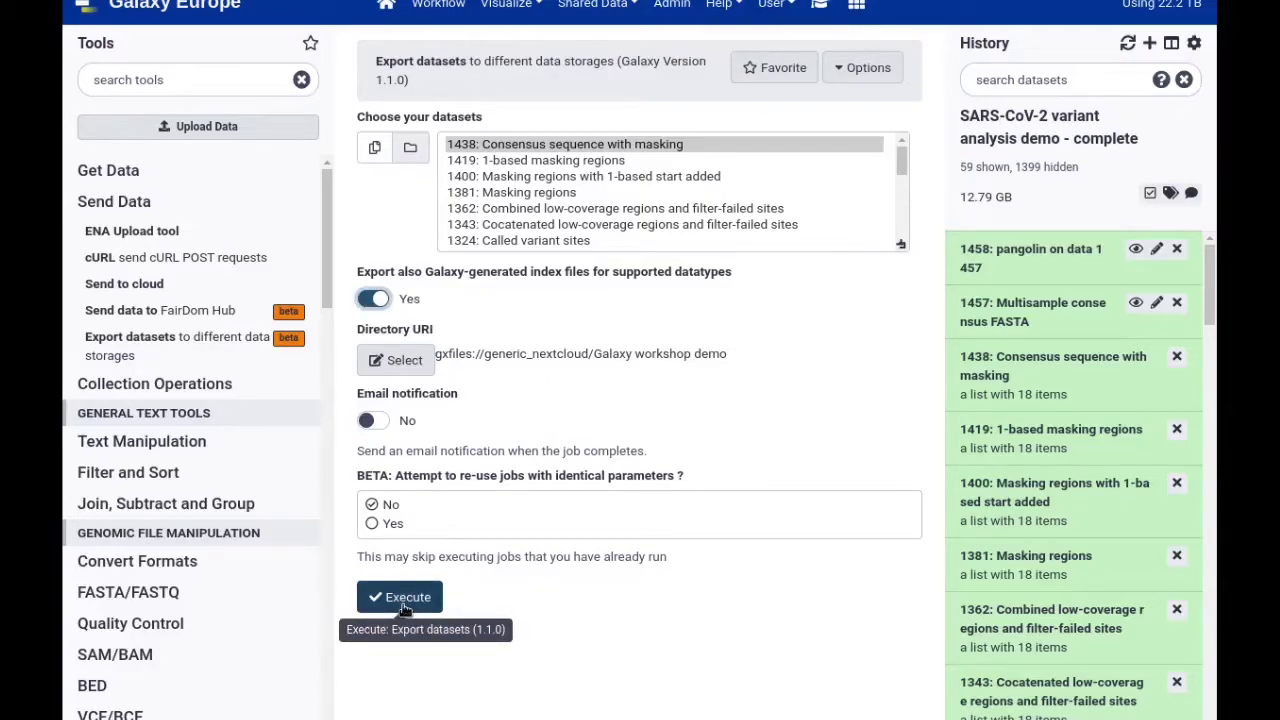
click(400, 597)
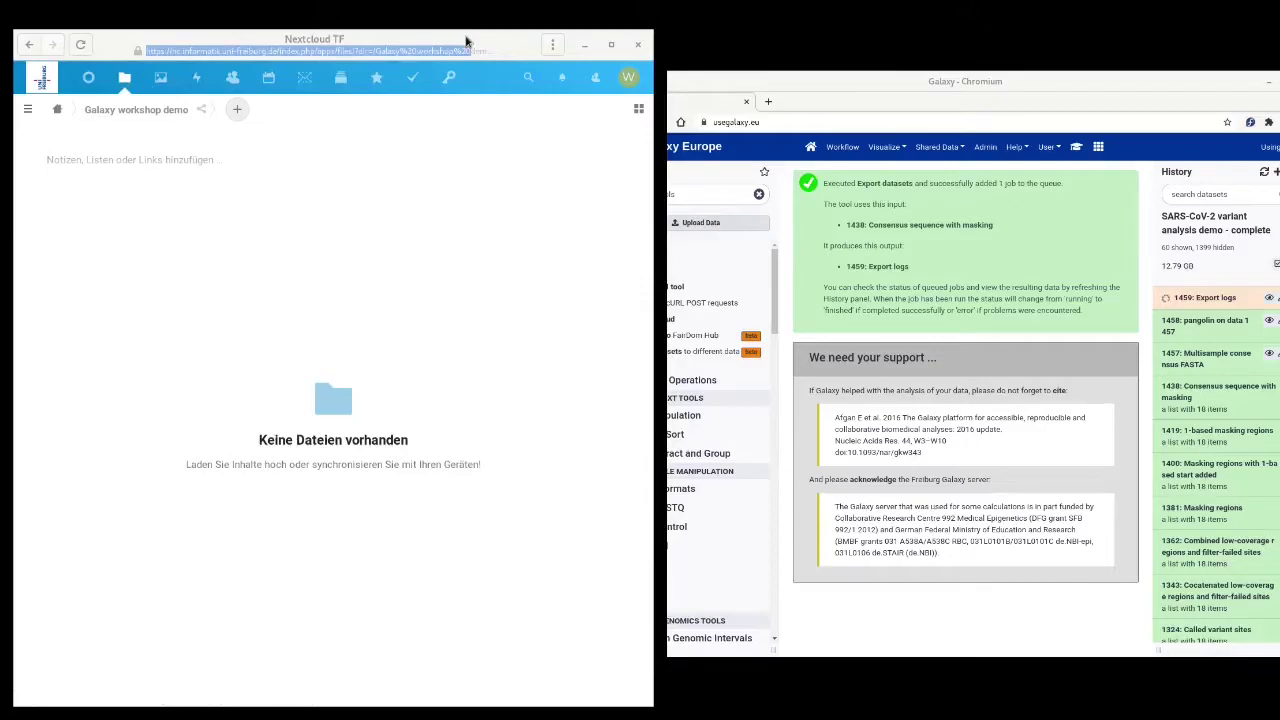
- Switch to Nextcloud and examine the exported FASTA files in "Galaxy workshop demo", reloading the folder as they arrive
click(466, 40)
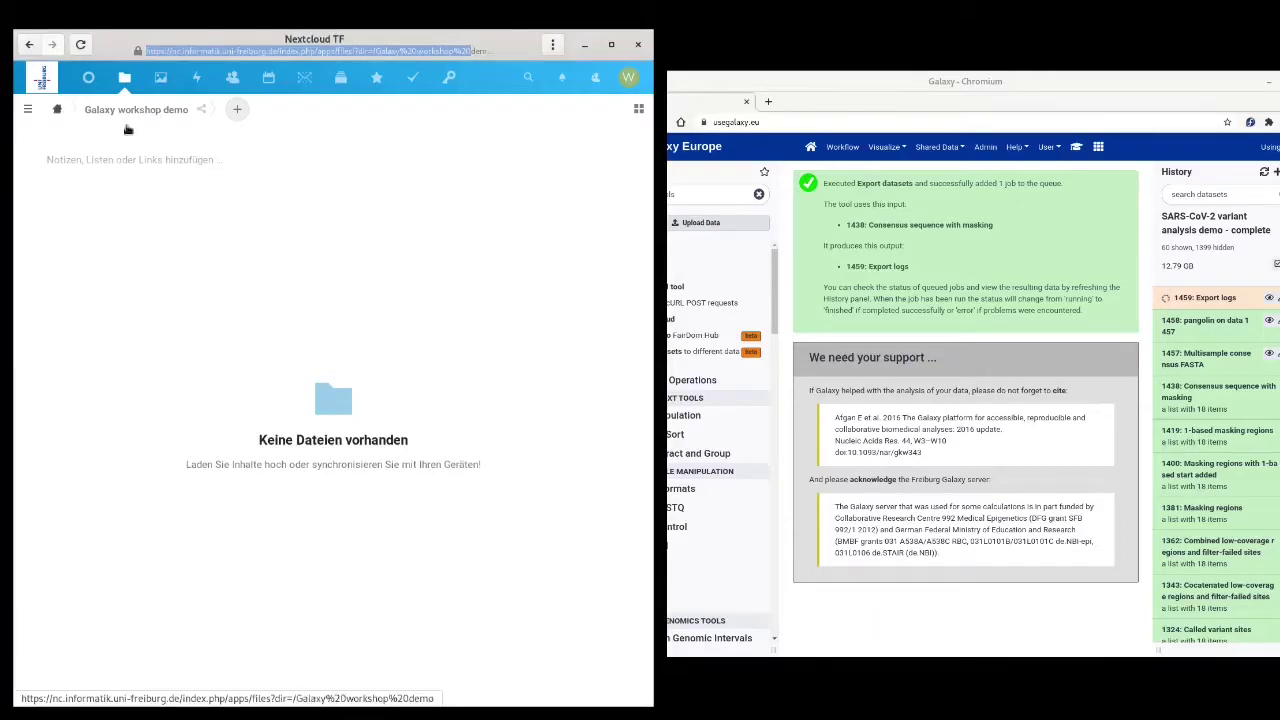
click(166, 112)
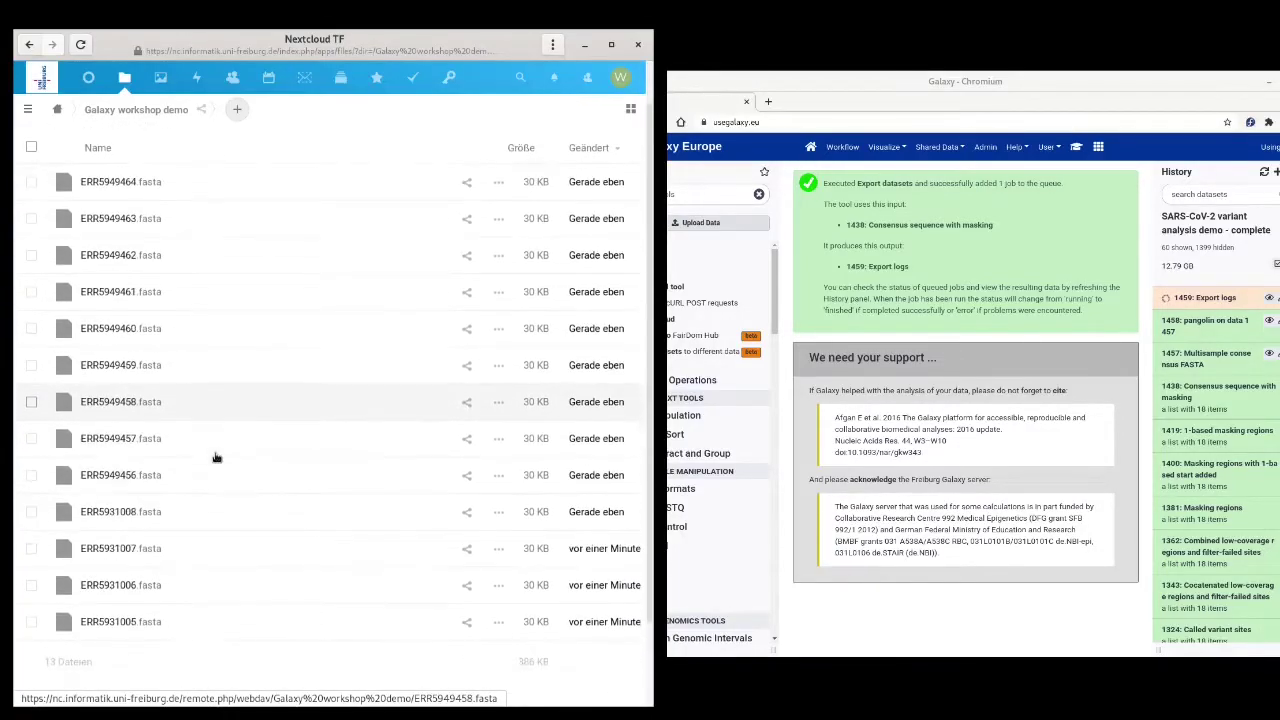
scroll(218, 460, down, 2)
scroll(220, 465, up, 3)
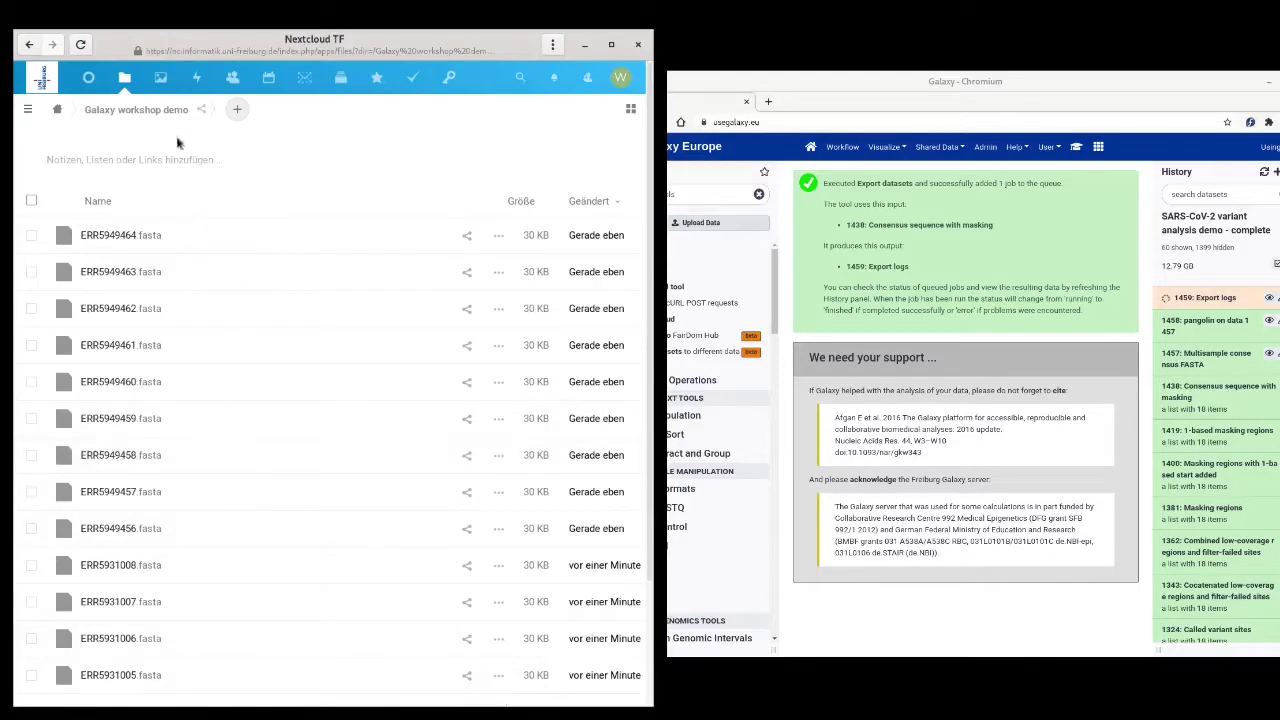
click(155, 114)
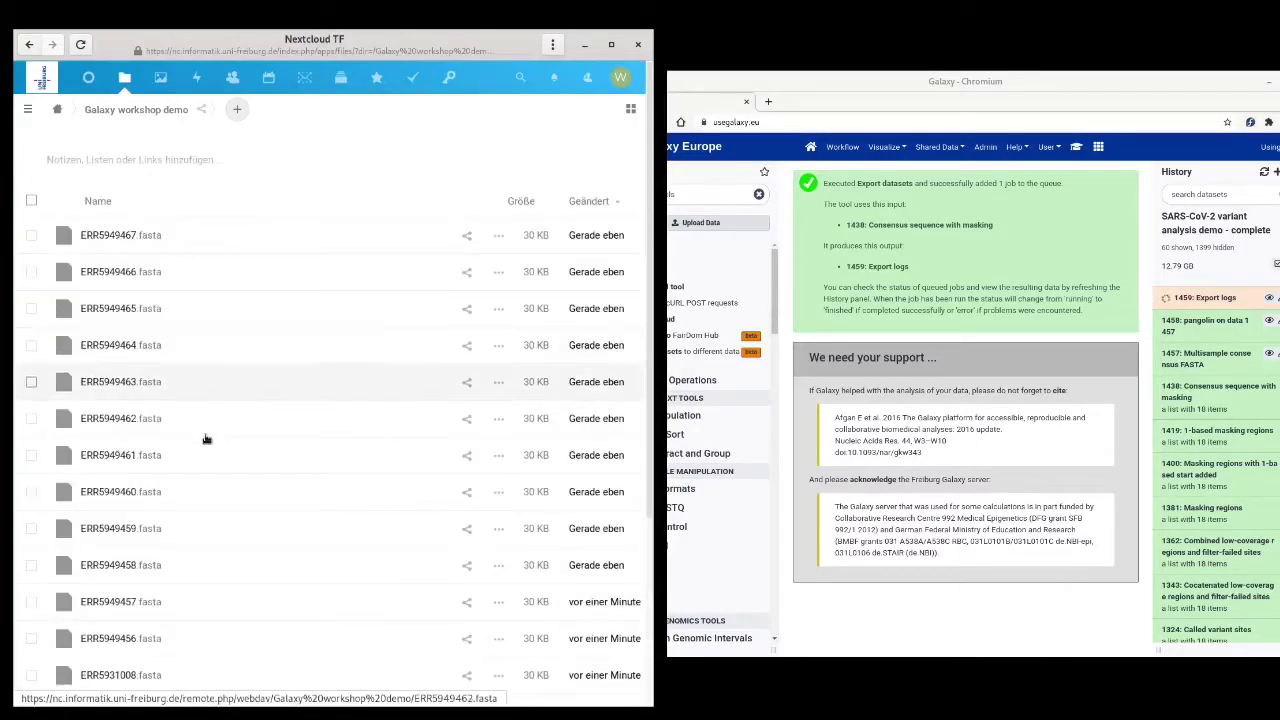
scroll(209, 452, down, 1)
scroll(209, 452, down, 3)
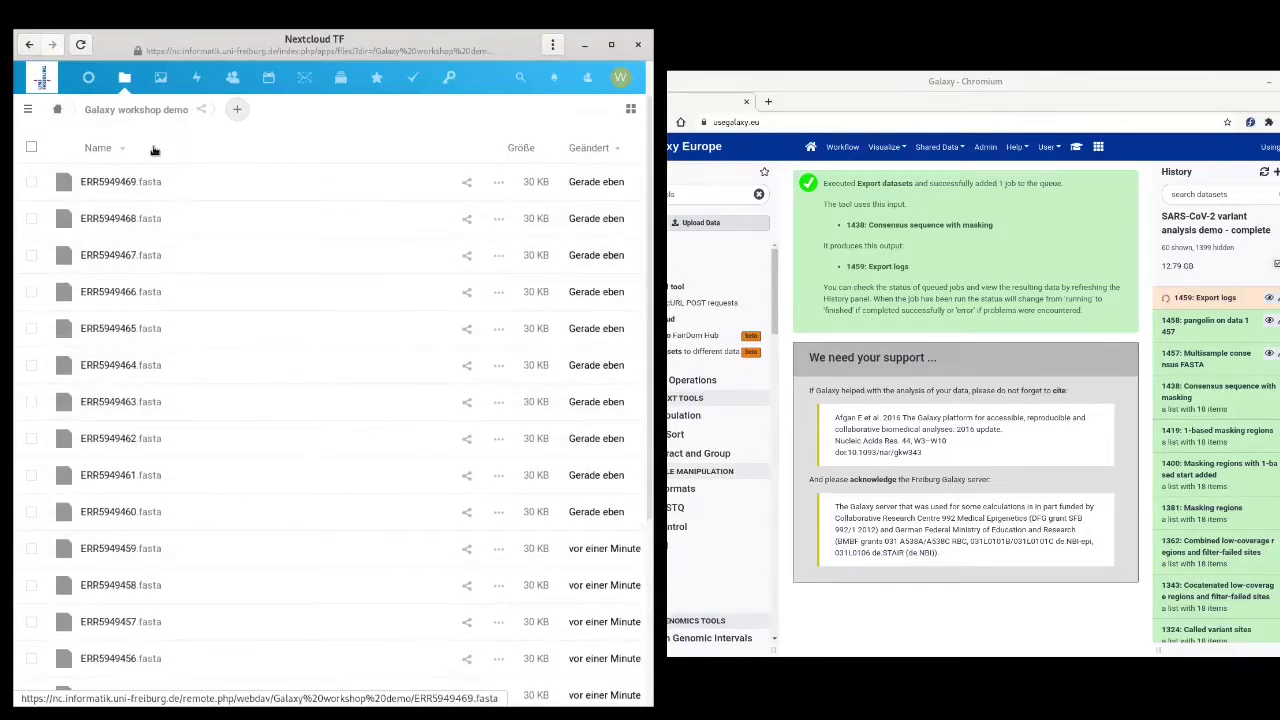
click(147, 117)
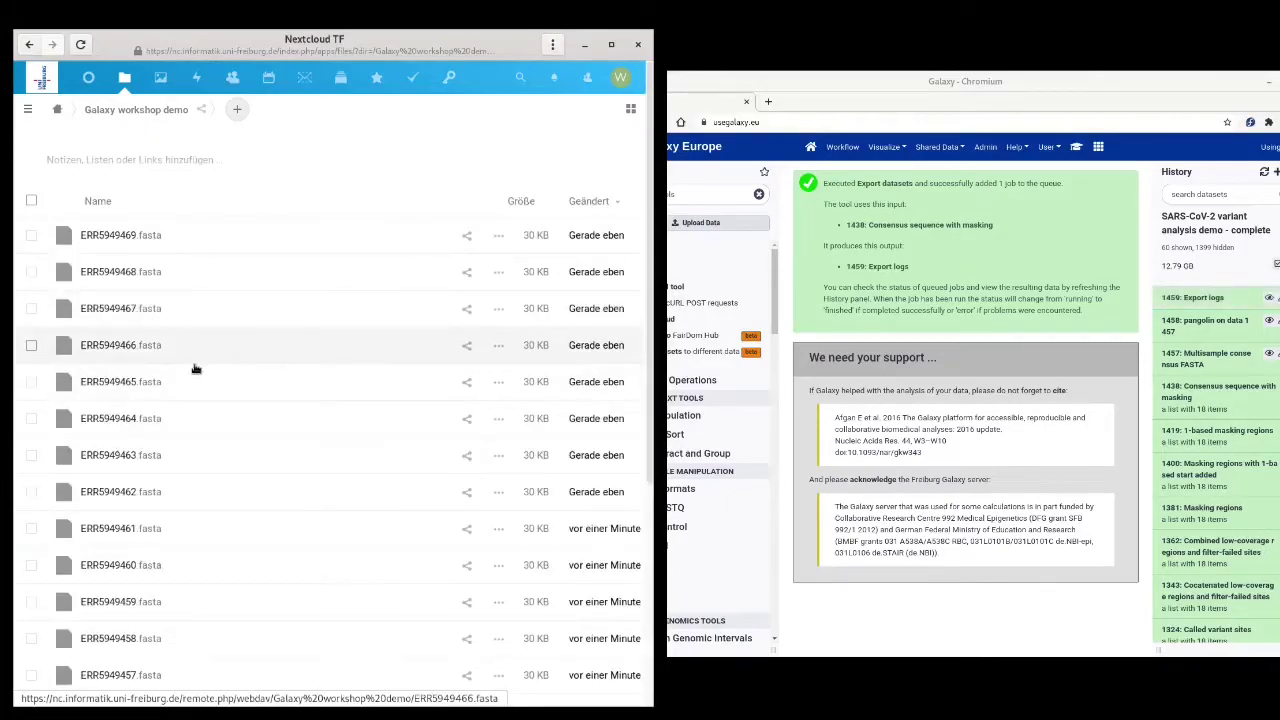
scroll(196, 369, down, 1)
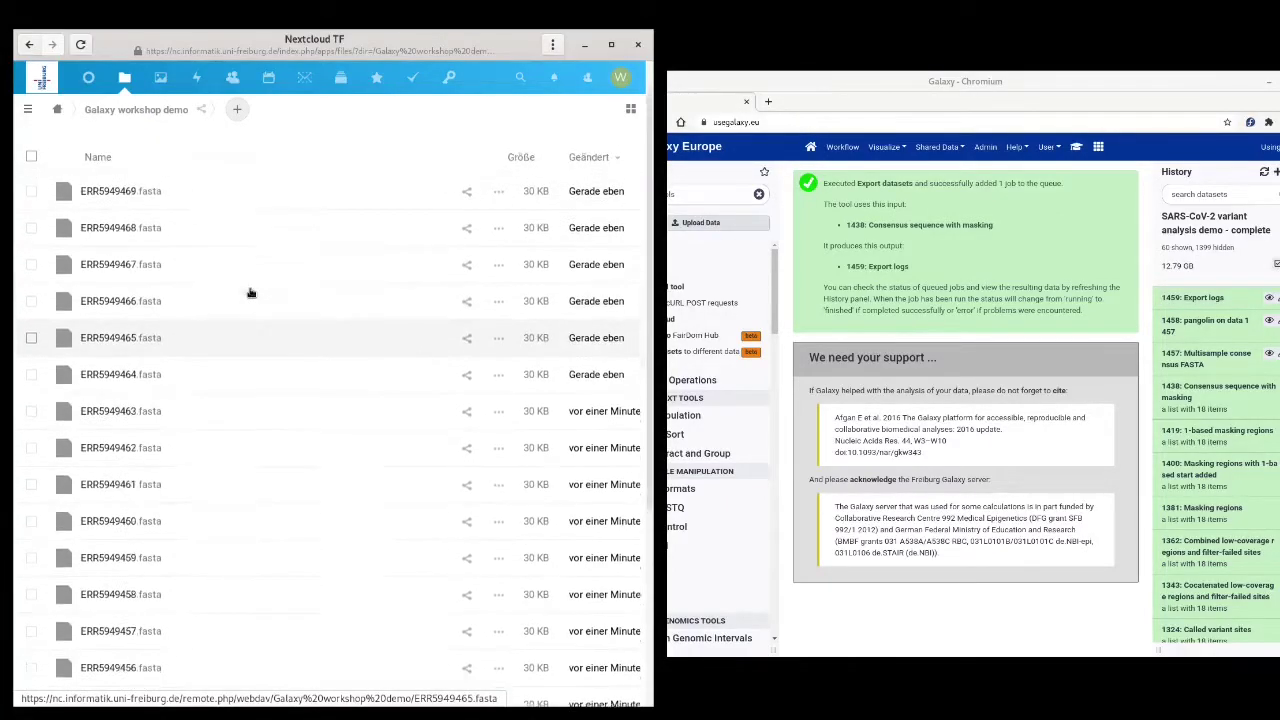
scroll(252, 293, down, 5)
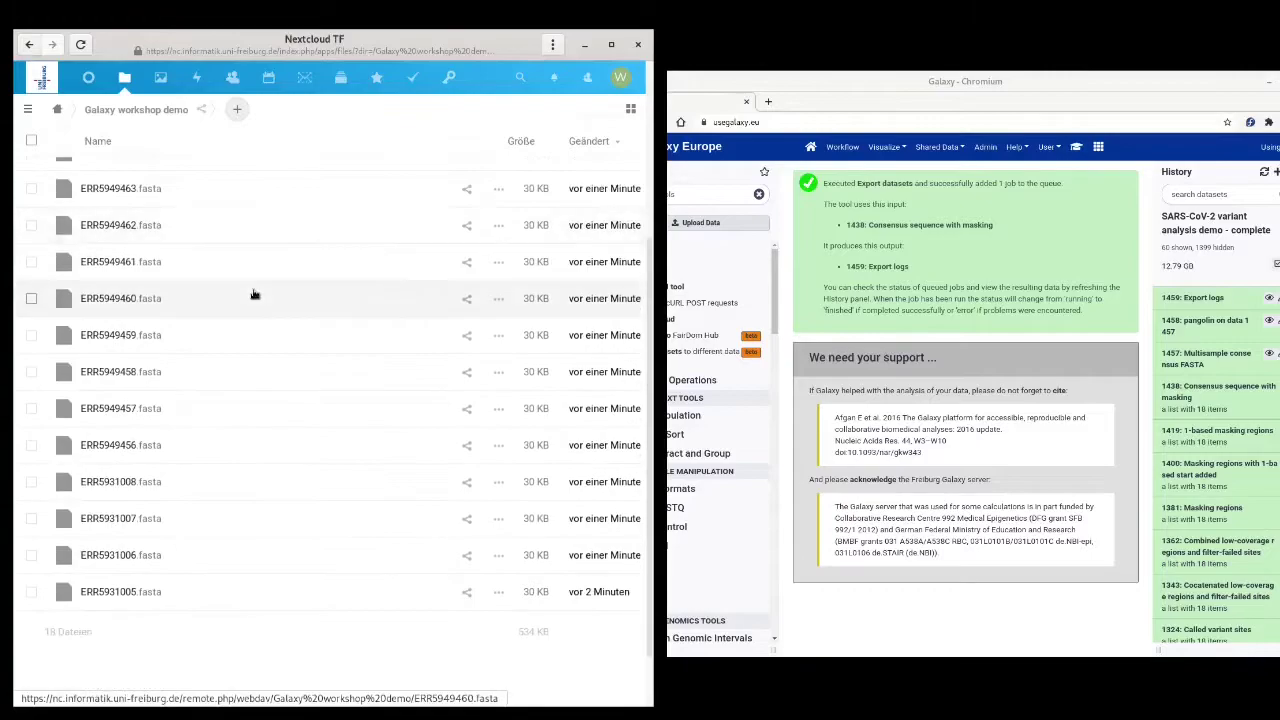
scroll(213, 372, up, 6)
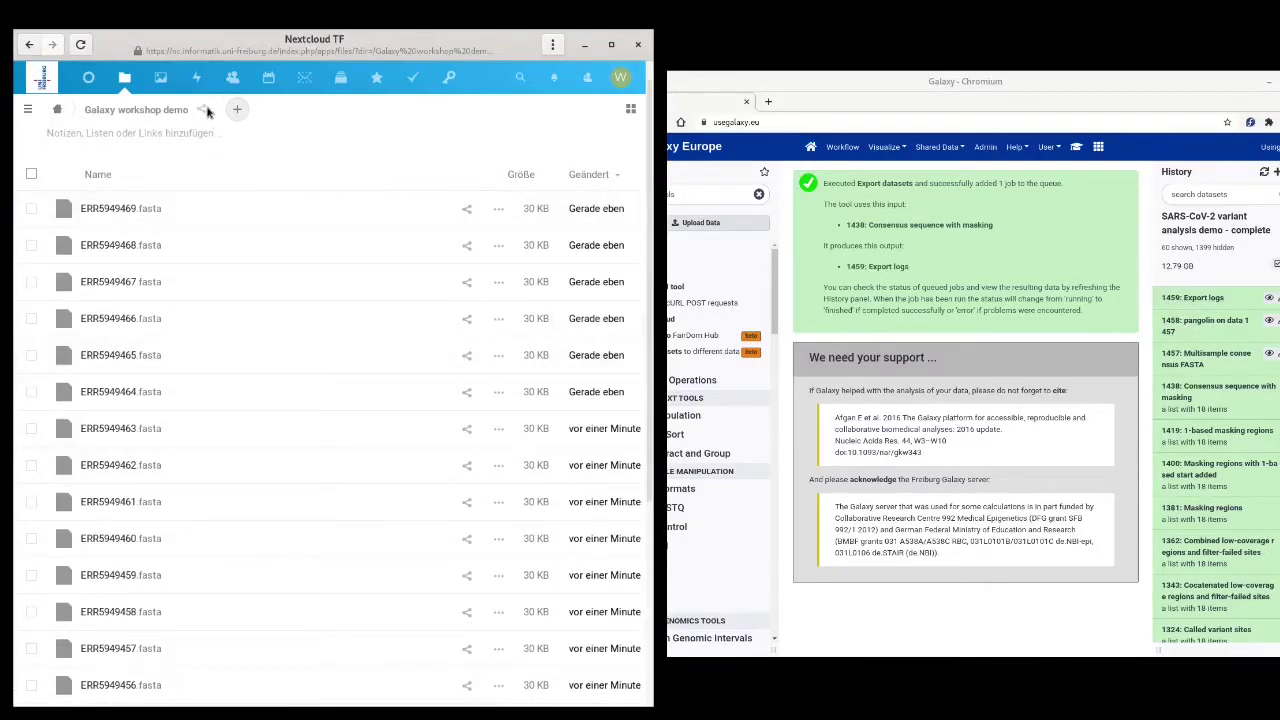
- Switch back to Galaxy and expand the "1459: Export logs" dataset in the history to check the export report
click(1196, 299)
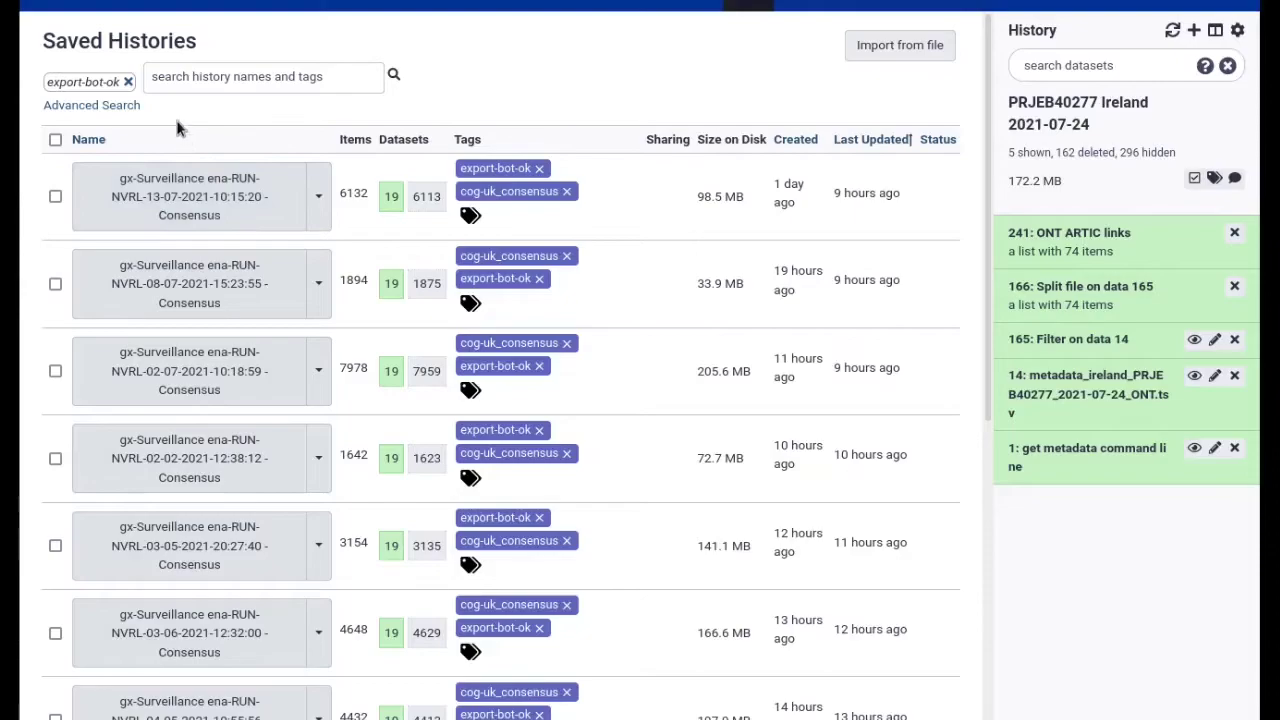
- Clear the "export-bot-ok" filter from Saved Histories and expand the FASTA, BAM and VCF export logs in the Viral Beacon export history
click(128, 82)
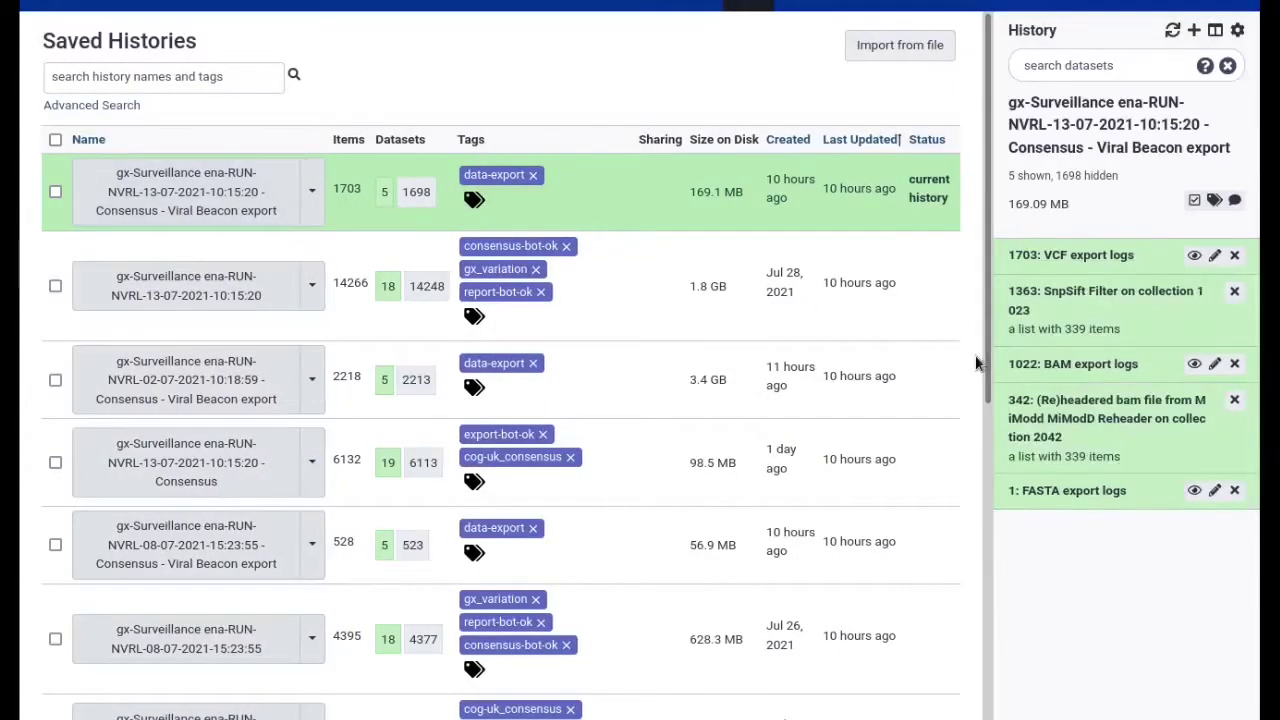
click(1061, 492)
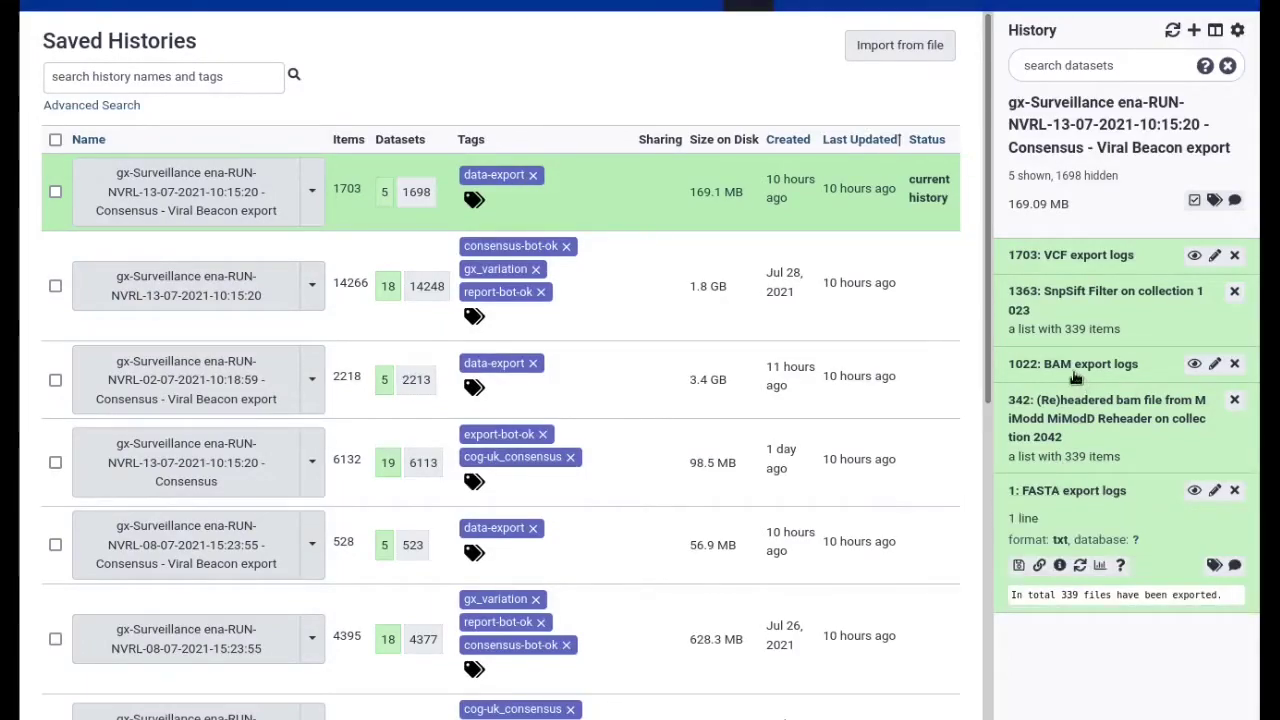
click(1072, 366)
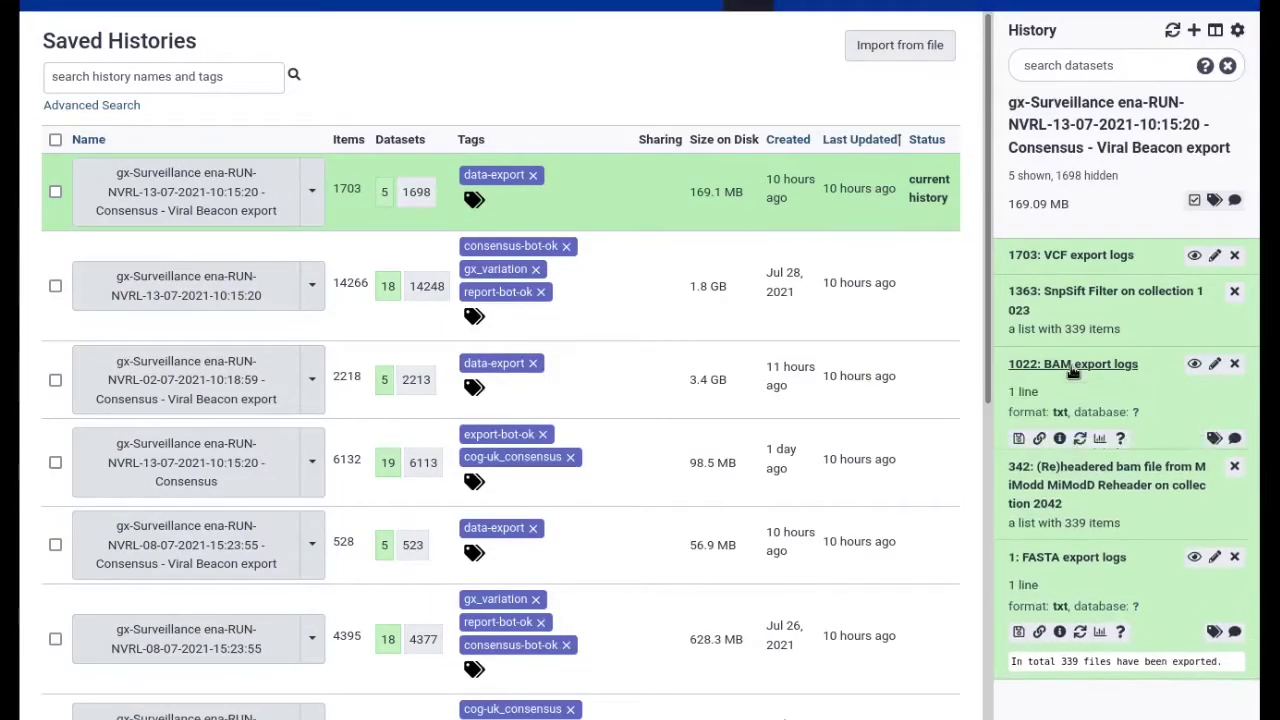
click(1075, 258)
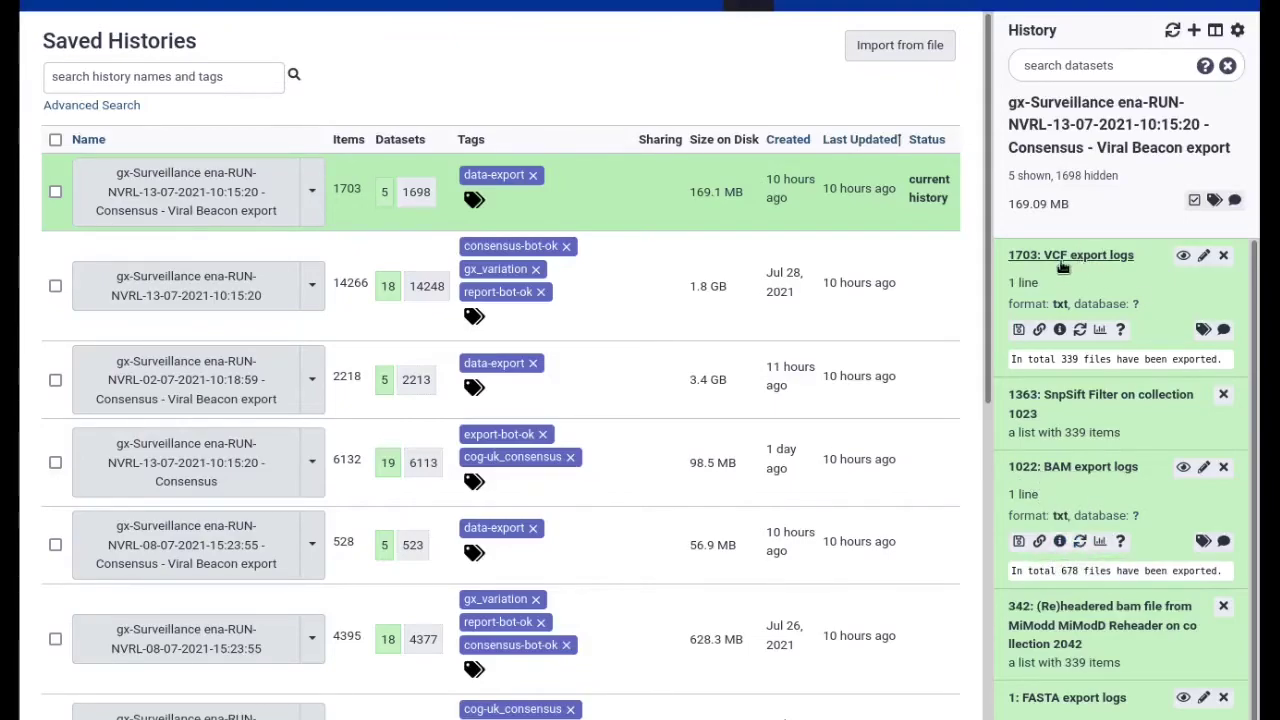
- Compare the exported file totals in the VCF and BAM export logs, highlighting each number
scroll(1162, 572, down, 1)
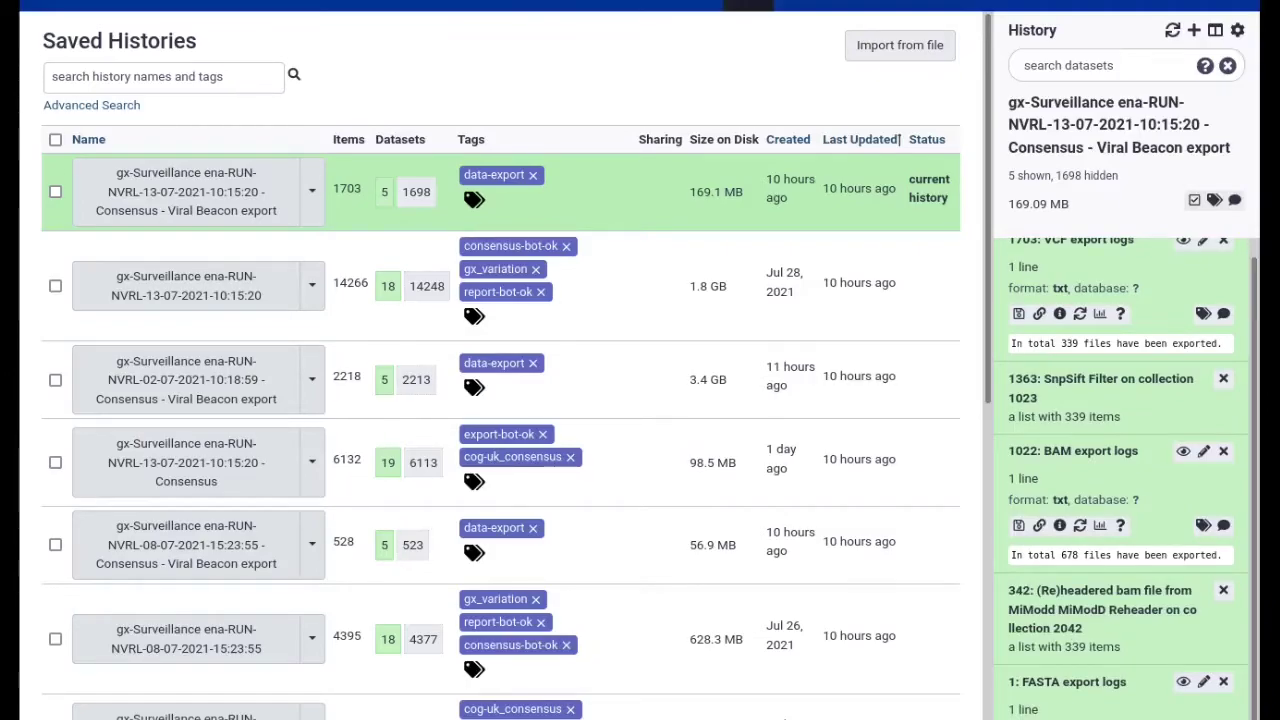
double_click(1070, 347)
scroll(1137, 345, up, 1)
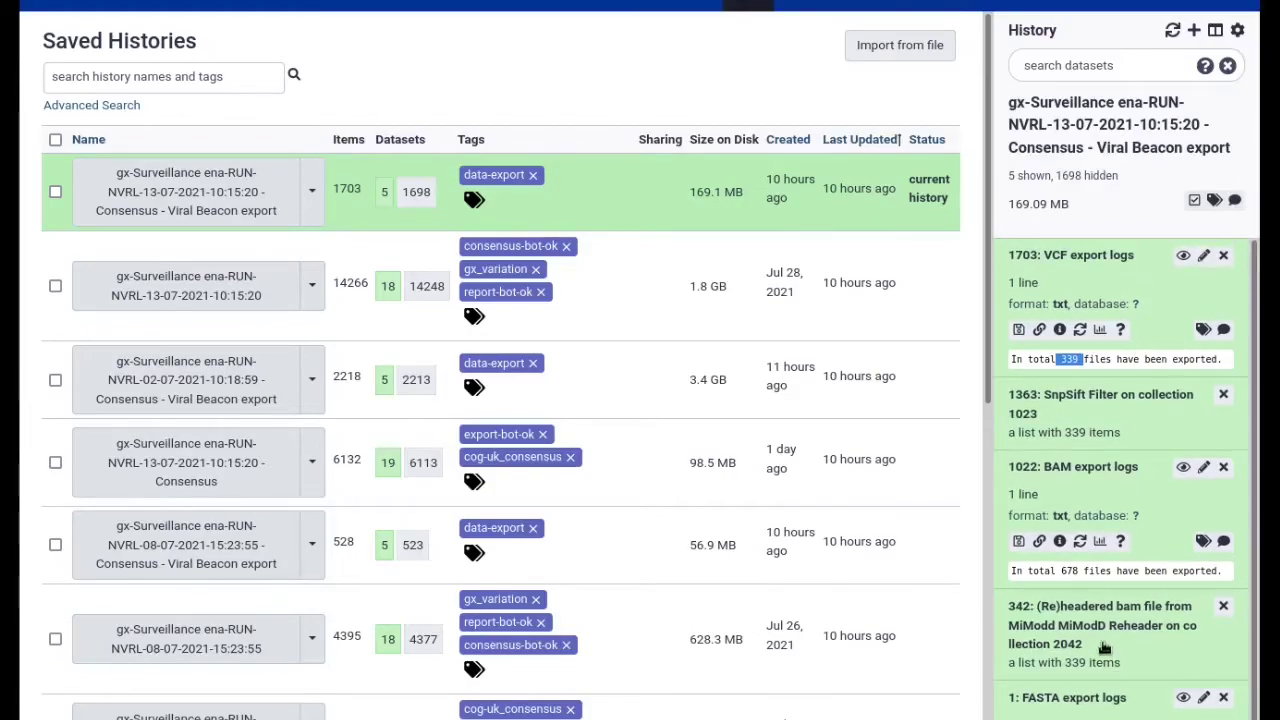
click(1062, 570)
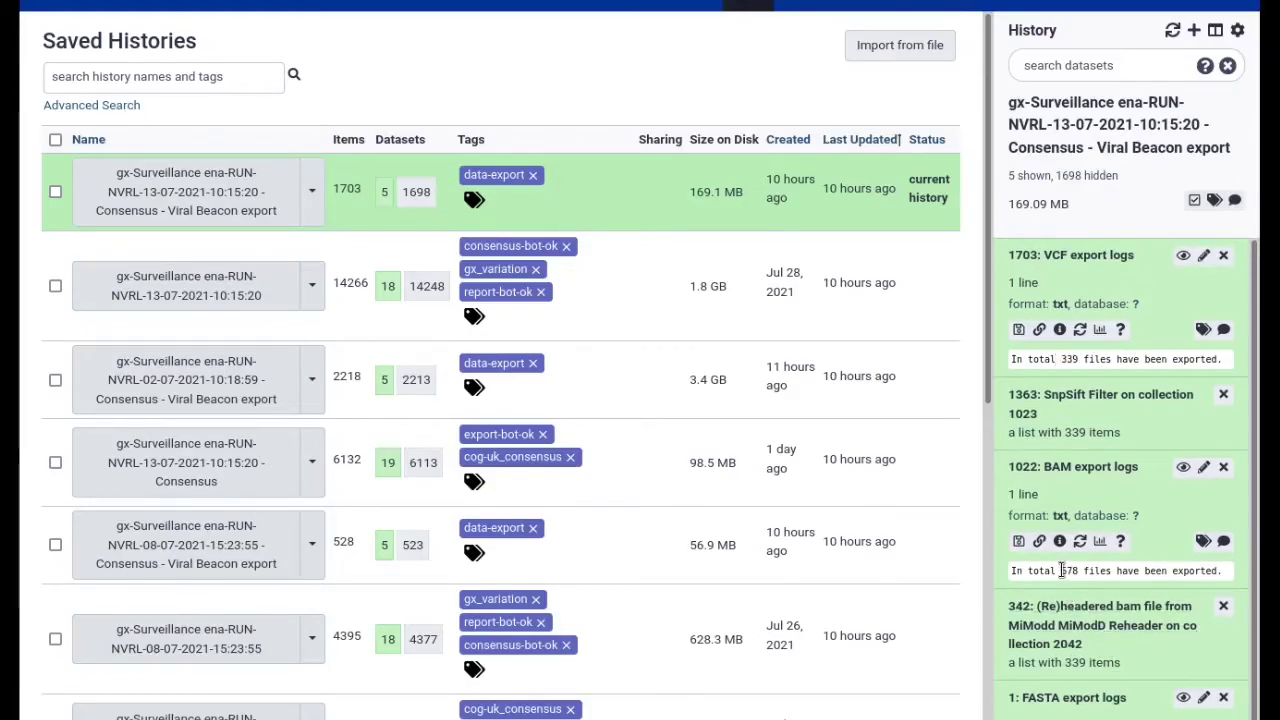
drag(1070, 572, 1082, 572)
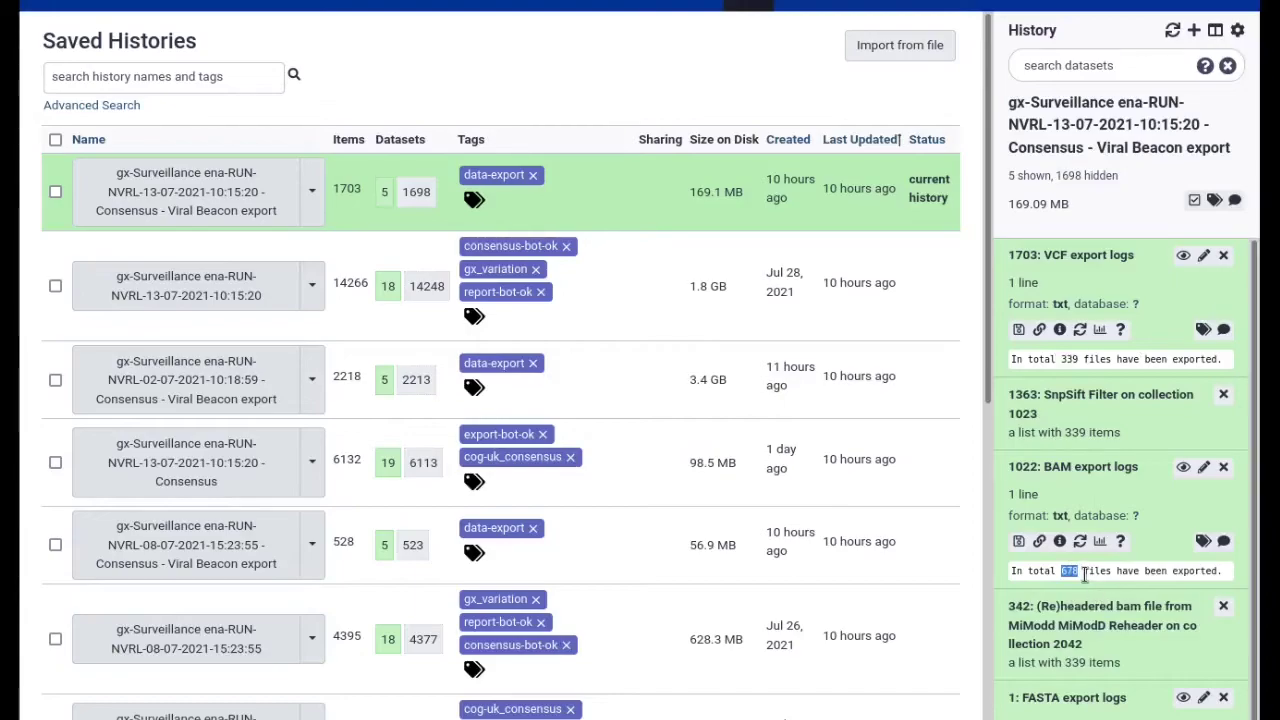
click(1084, 574)
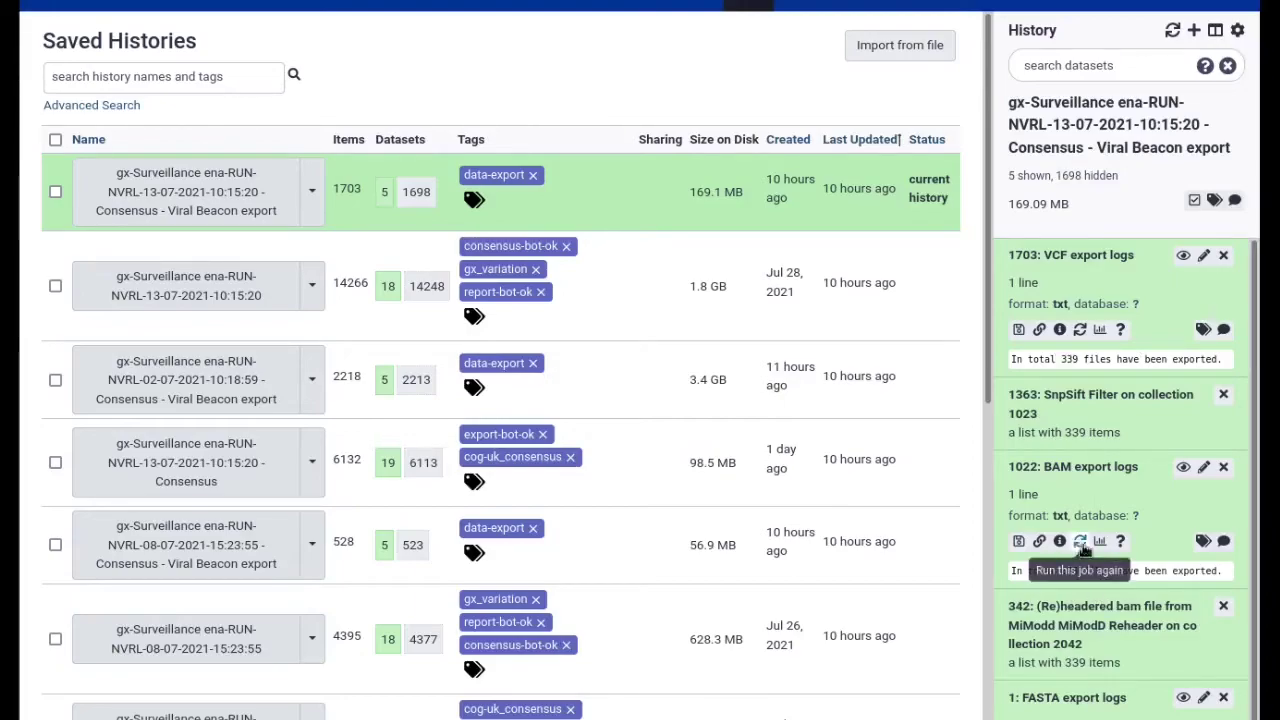
- Reopen the BAM export job's settings through its rerun form and examine the option for exporting Galaxy-generated index files
click(1080, 543)
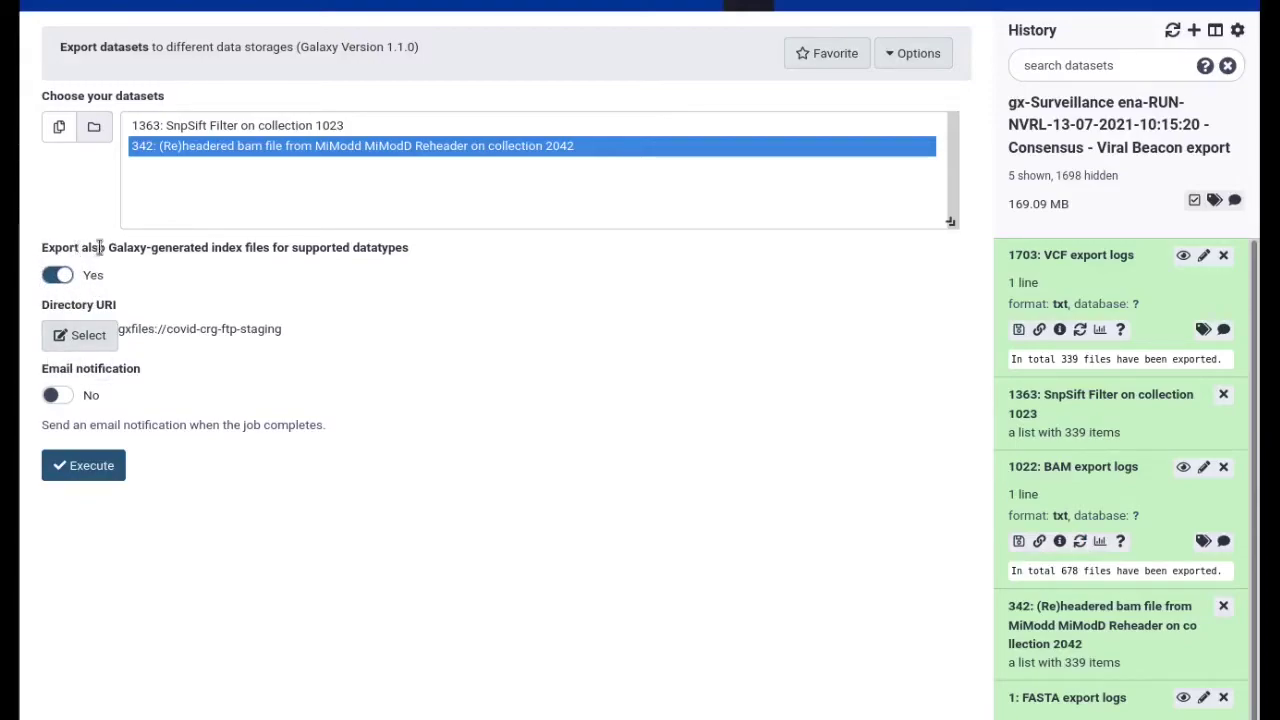
drag(82, 251, 413, 256)
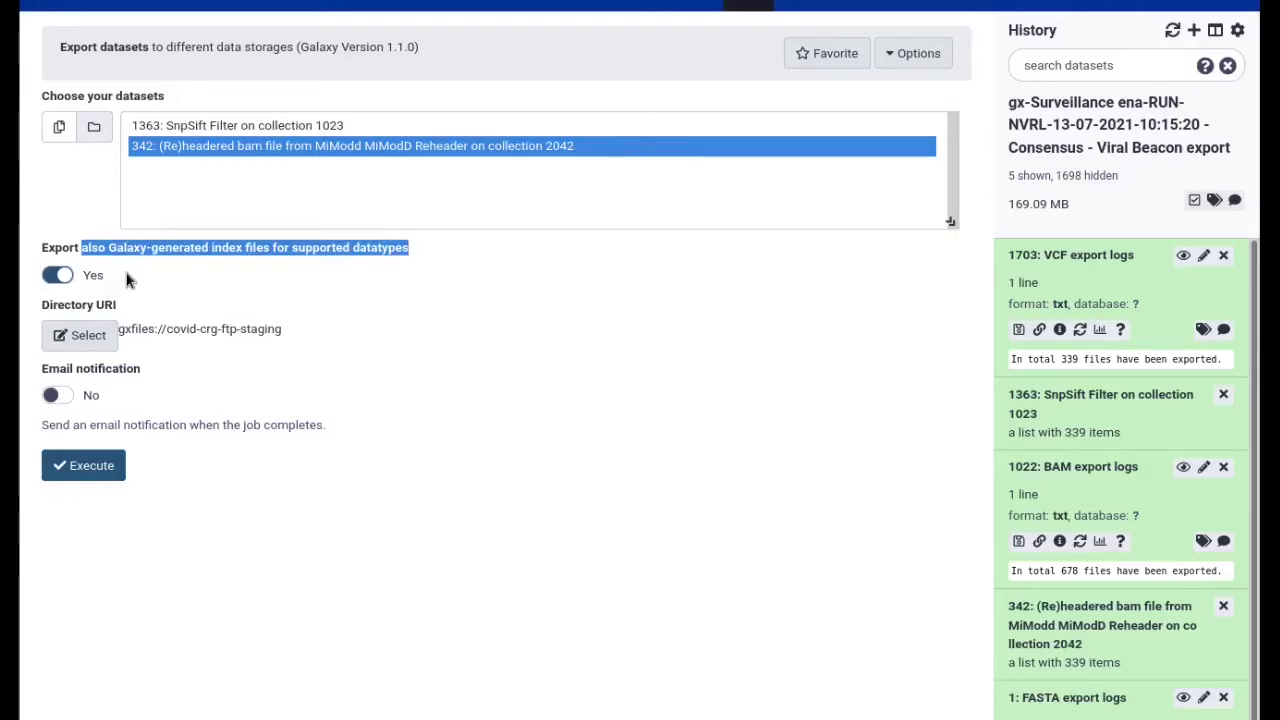